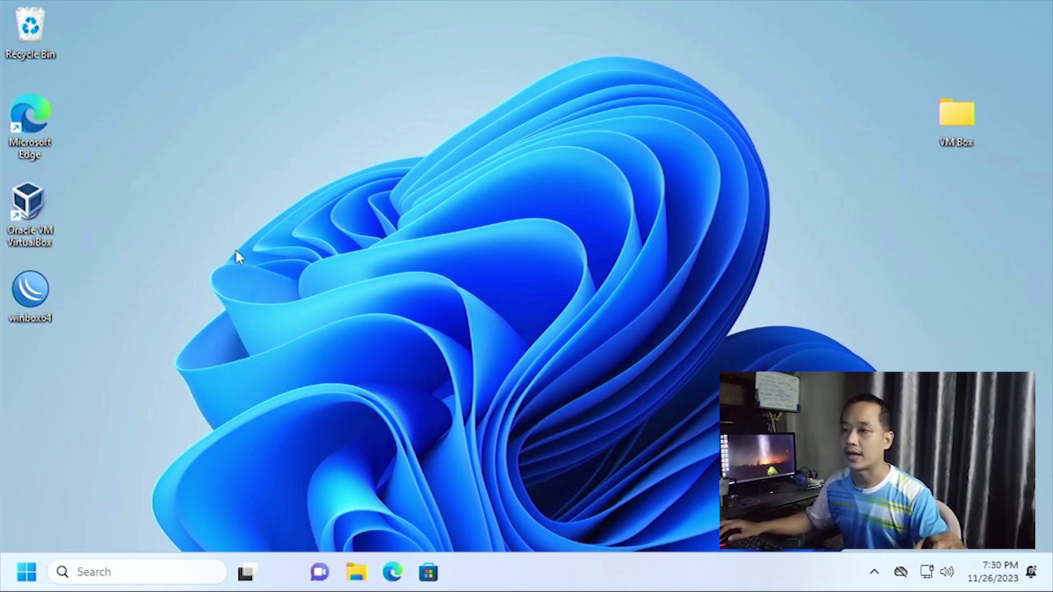
Launch Edge and open TP-Link's Download Center from the 'tp-link download center' search.
double_click(37, 124)
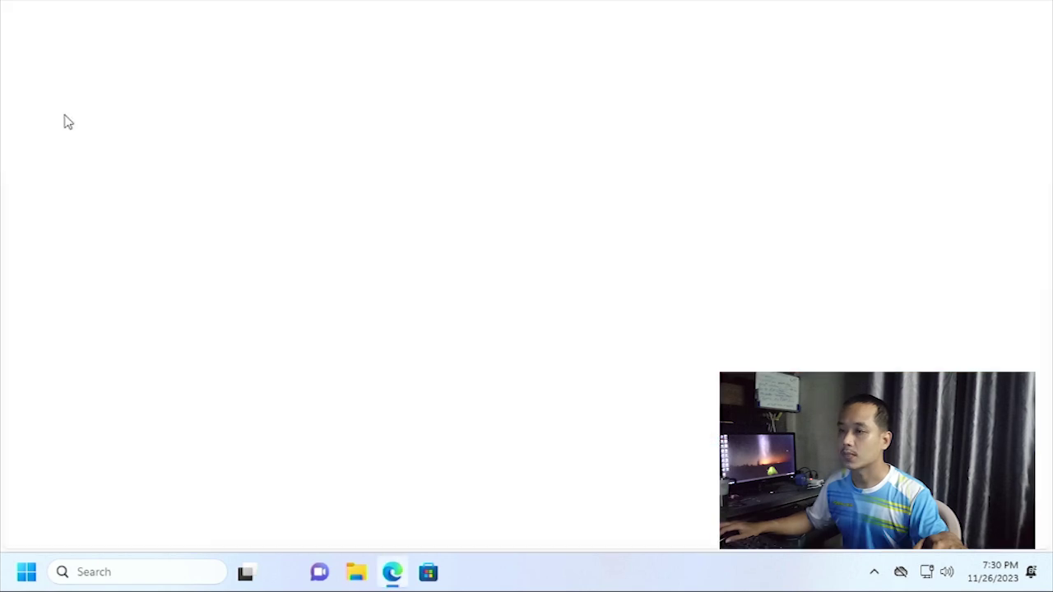
left_click(170, 37)
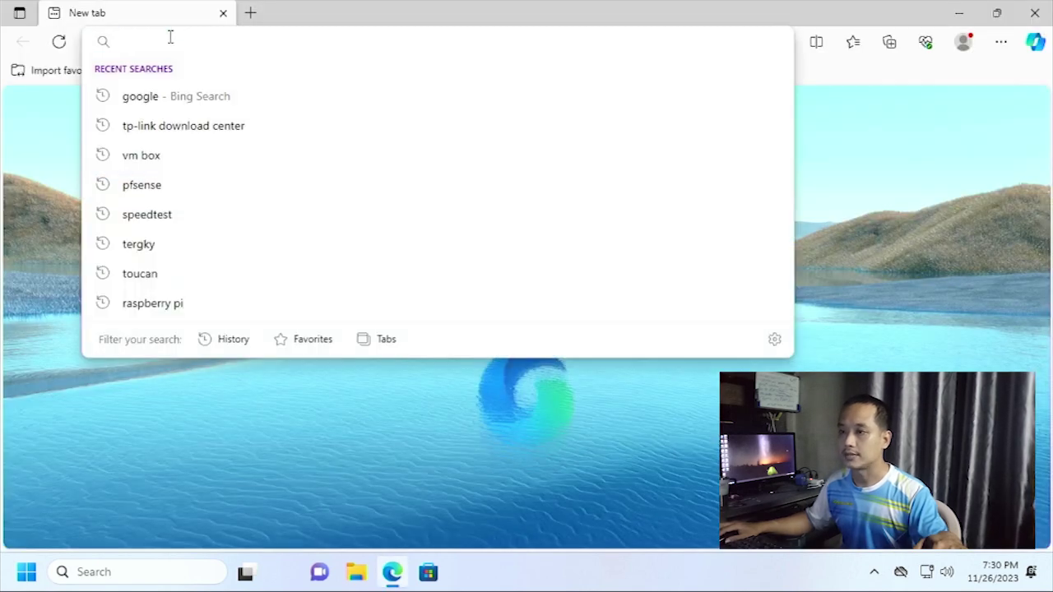
left_click(205, 136)
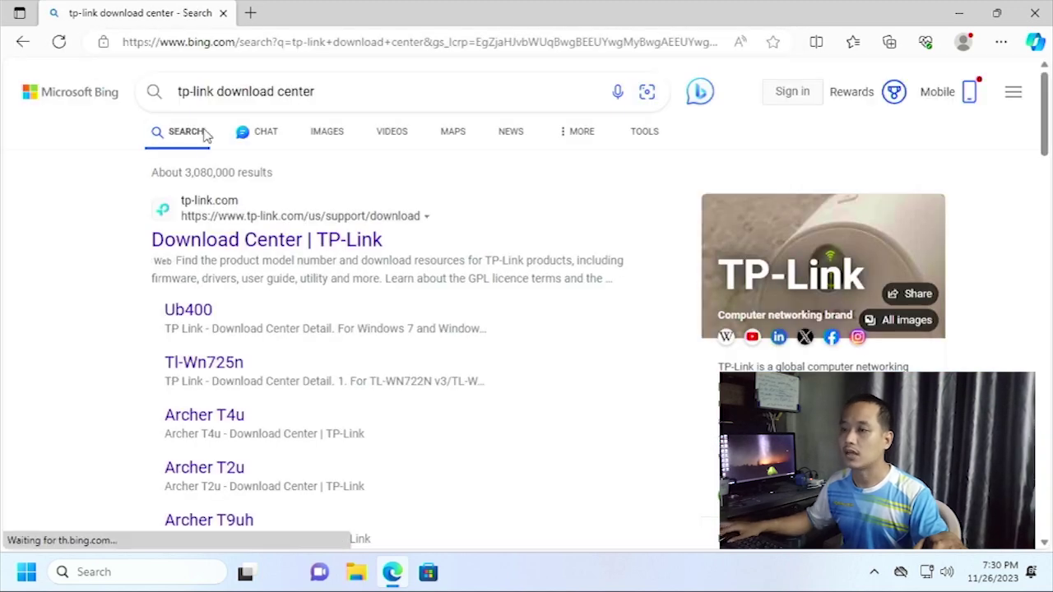
left_click(220, 242)
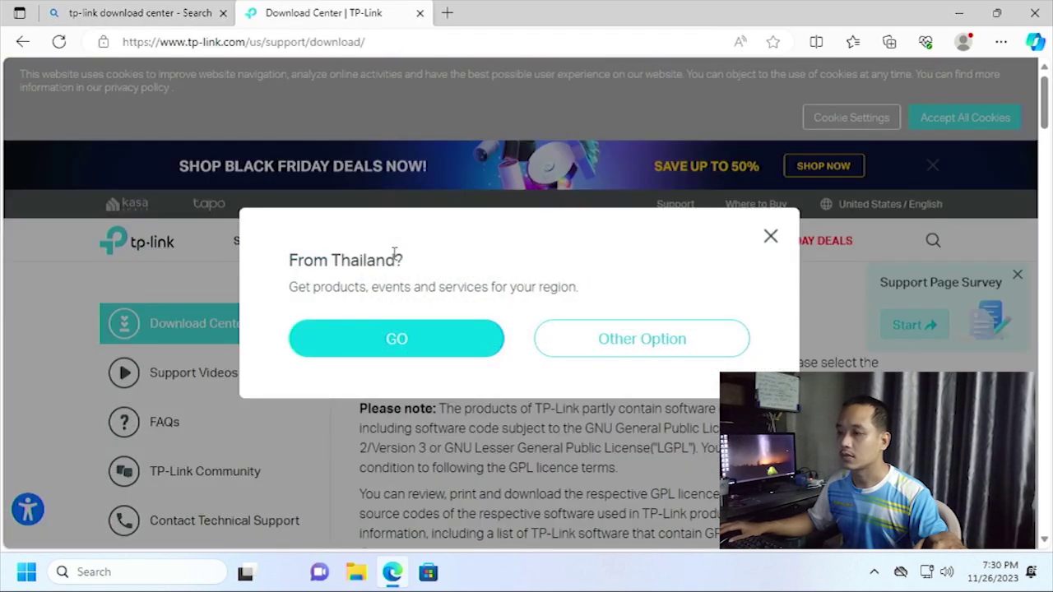
left_click(772, 239)
Read the guide on finding a device's model number, then return to the Download Center.
scroll(623, 322, "down", 6)
scroll(623, 320, "up", 2)
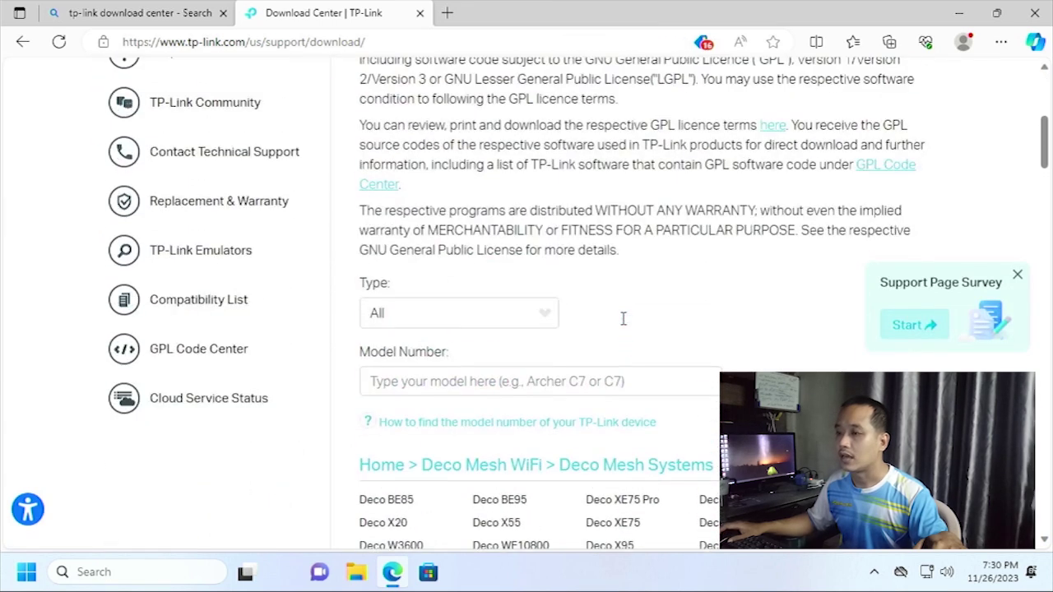
scroll(623, 319, "down", 1)
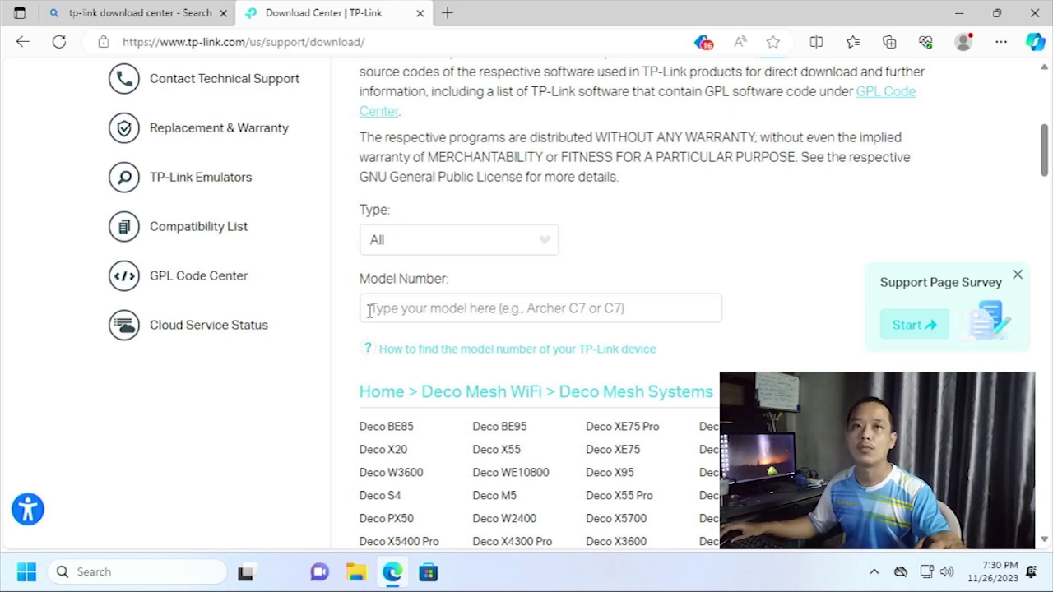
left_click(405, 354)
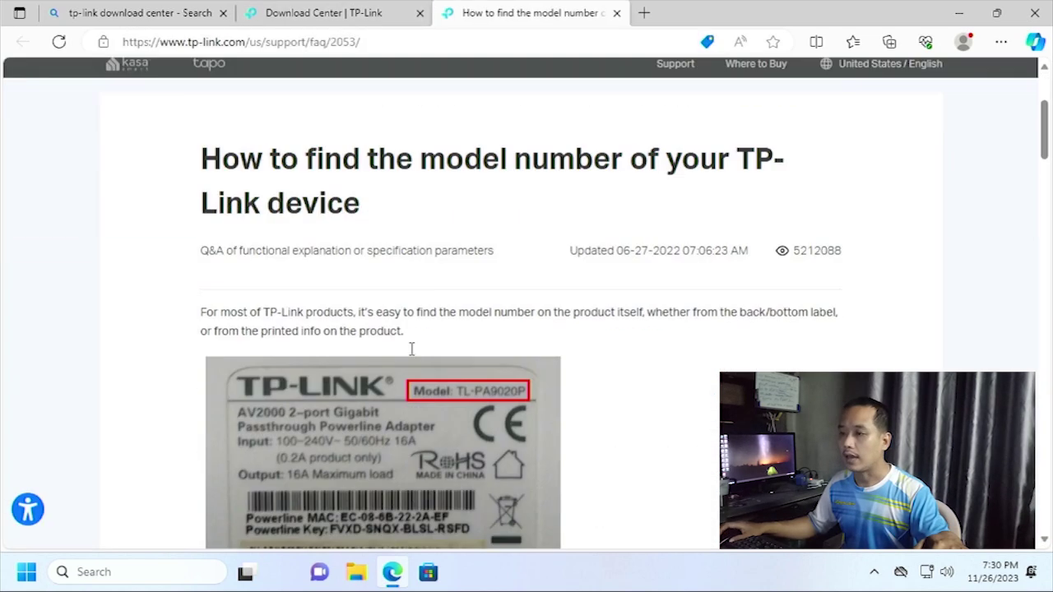
scroll(411, 349, "down", 2)
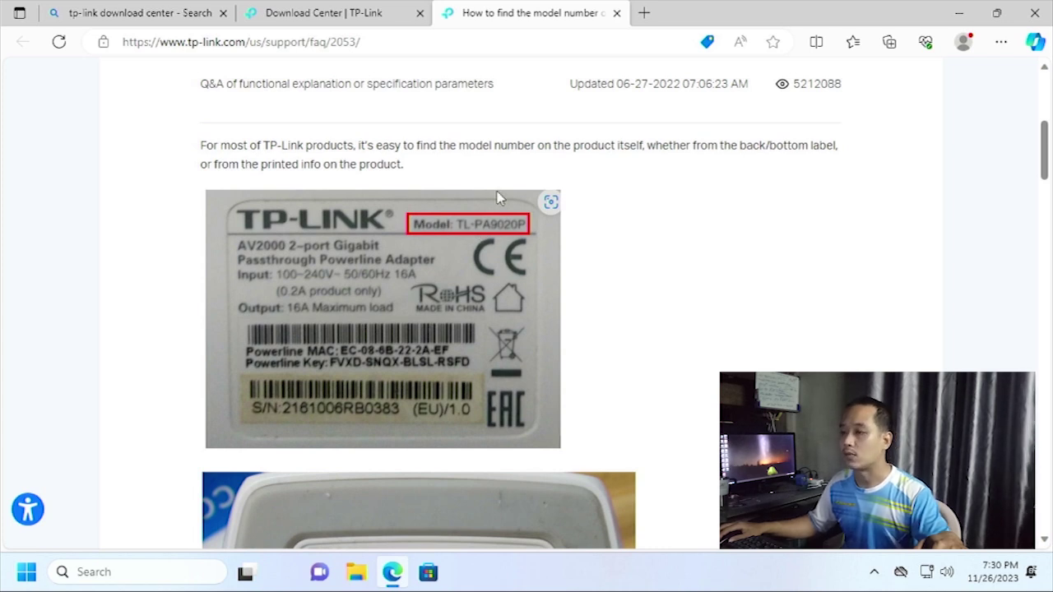
left_click(617, 13)
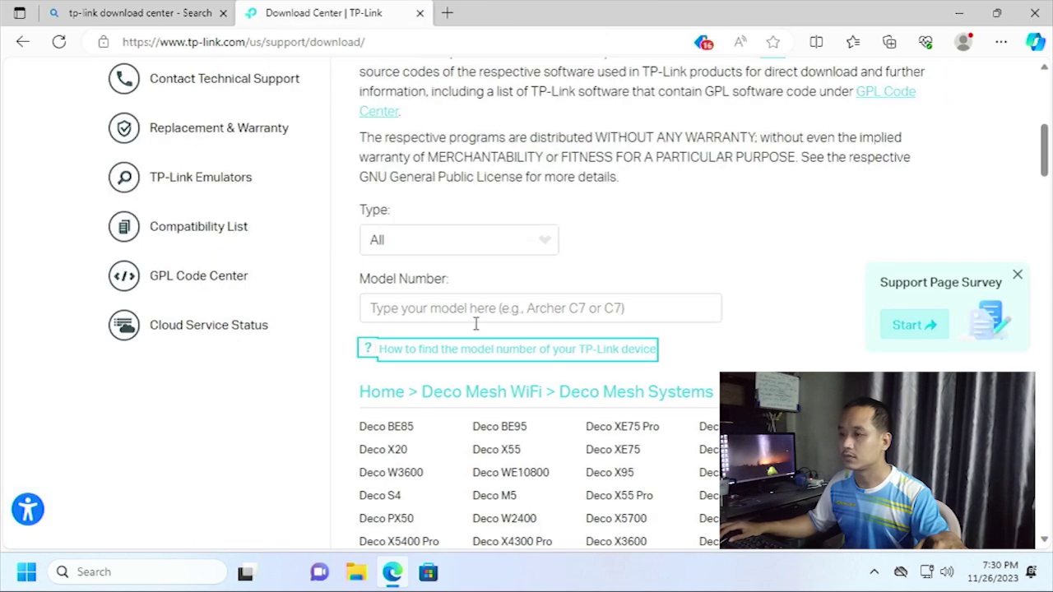
Search the Model Number field for TL-SG1024DE and open its download page.
left_click(420, 306)
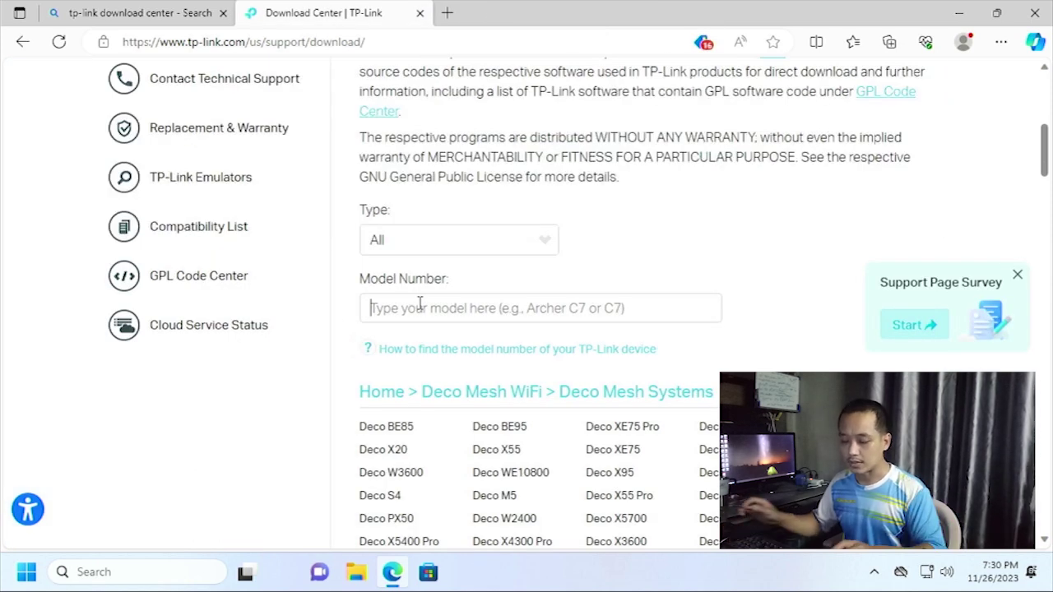
type("TL-SG")
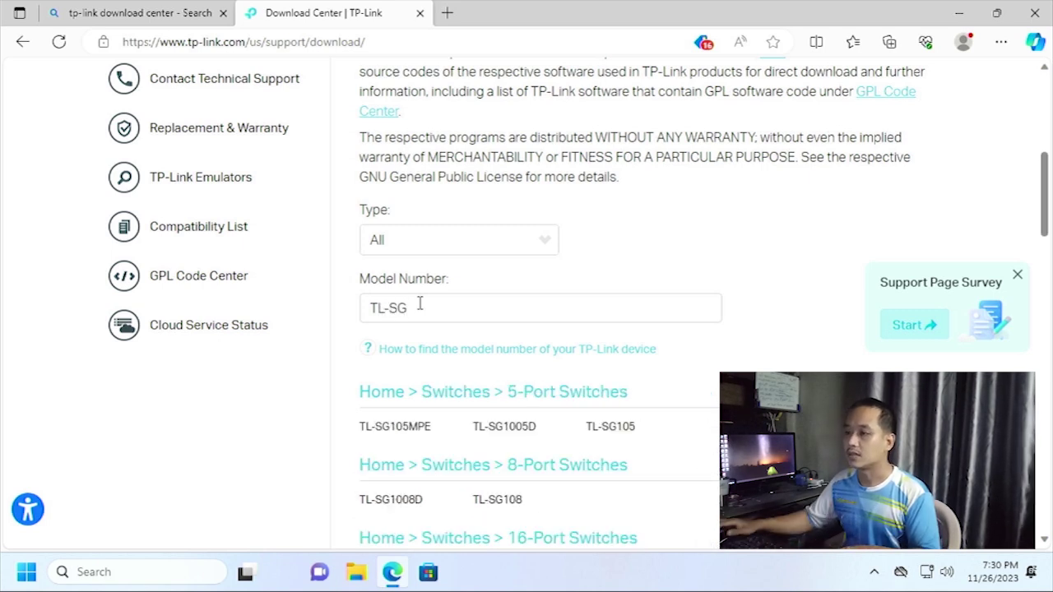
left_click(440, 297)
scroll(449, 294, "down", 1)
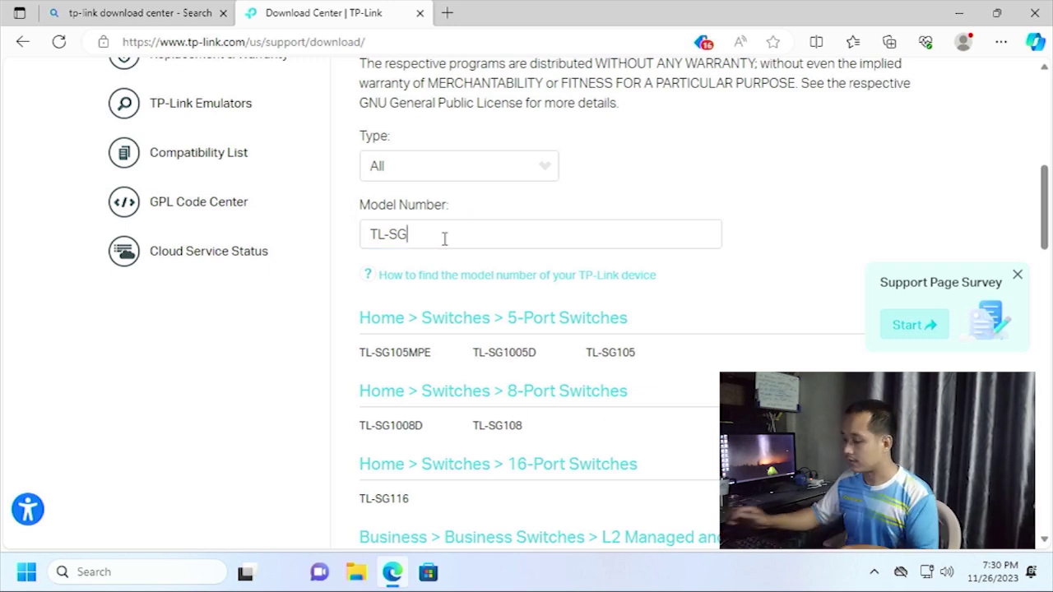
type("1024")
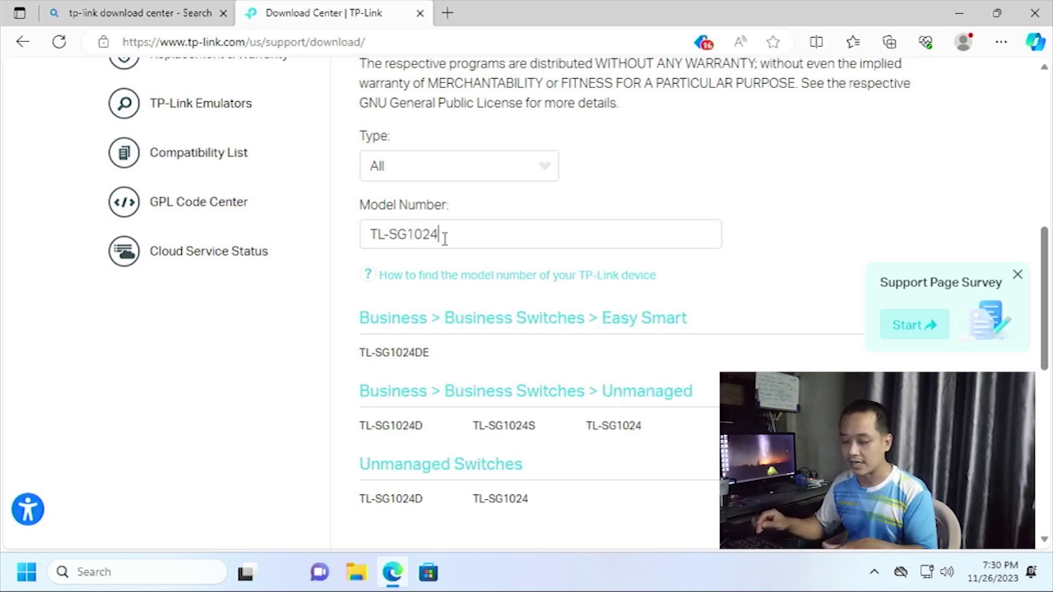
type("DE")
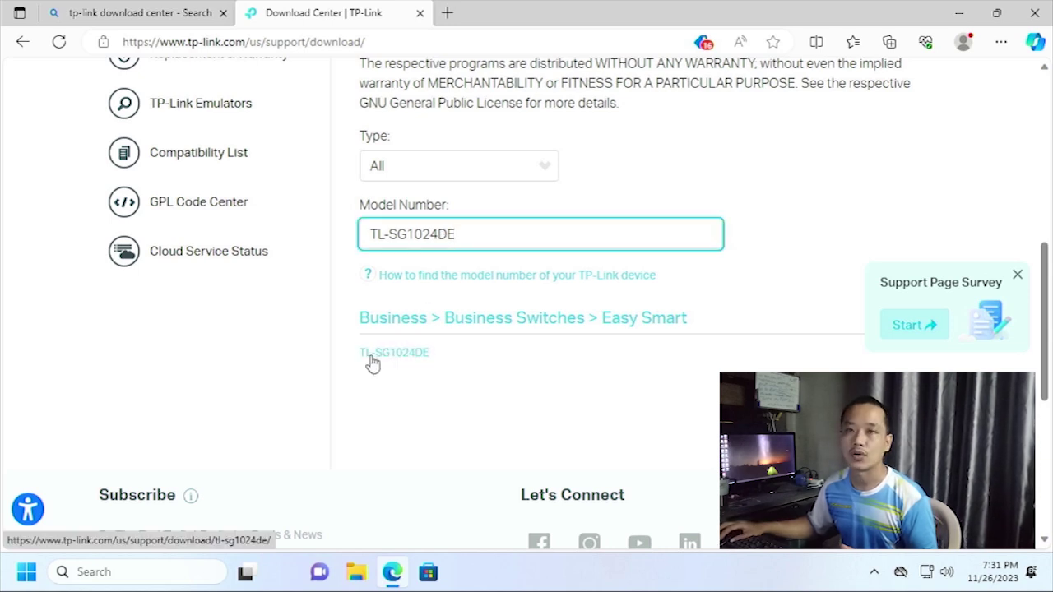
left_click(402, 362)
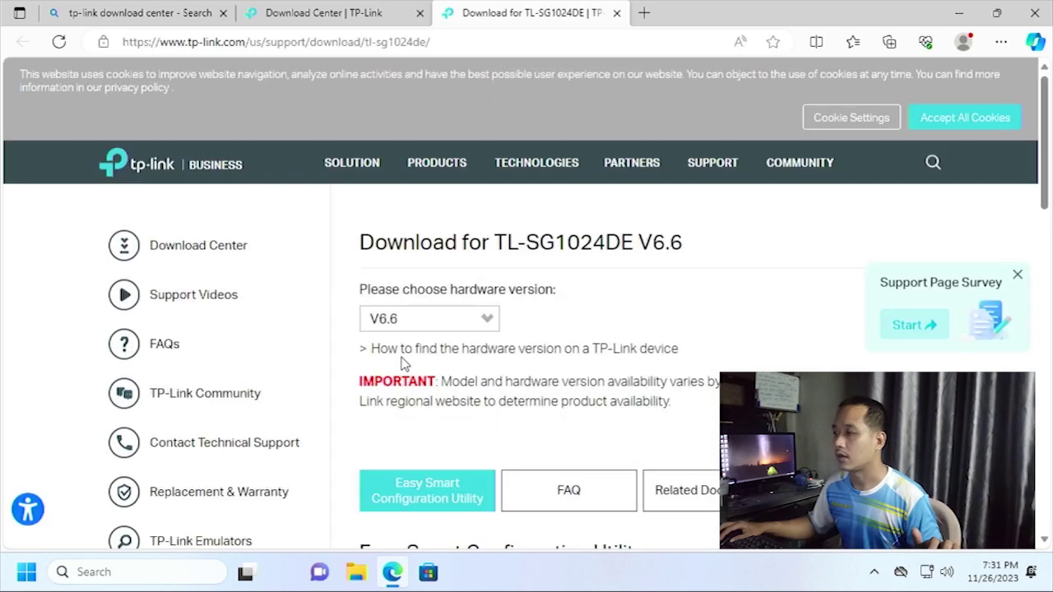
Download Easy Smart Configuration Utility v1.3.10 from the TL-SG1024DE page.
scroll(611, 321, "down", 3)
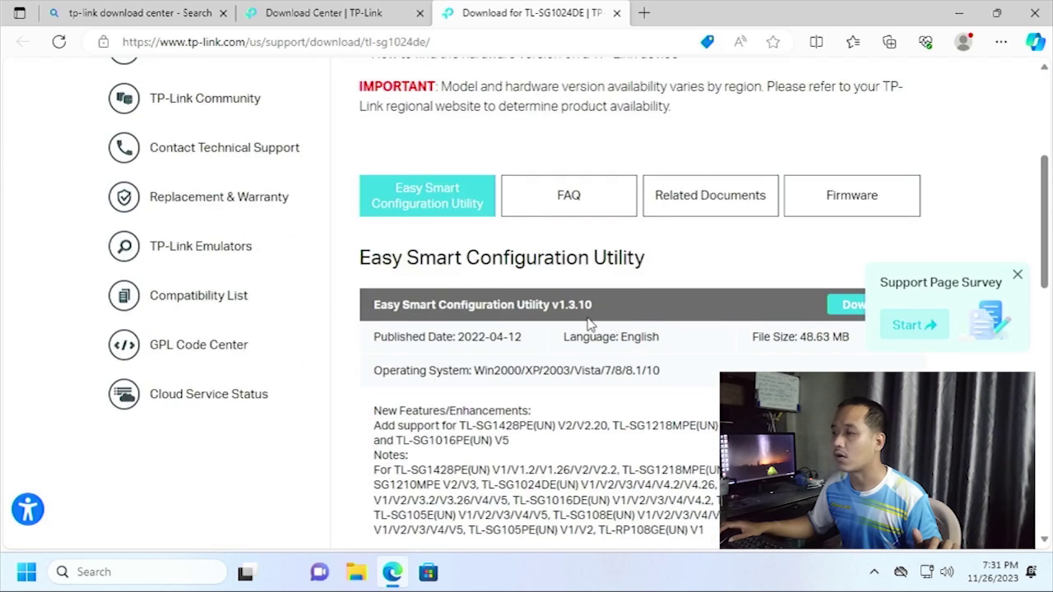
scroll(589, 325, "down", 1)
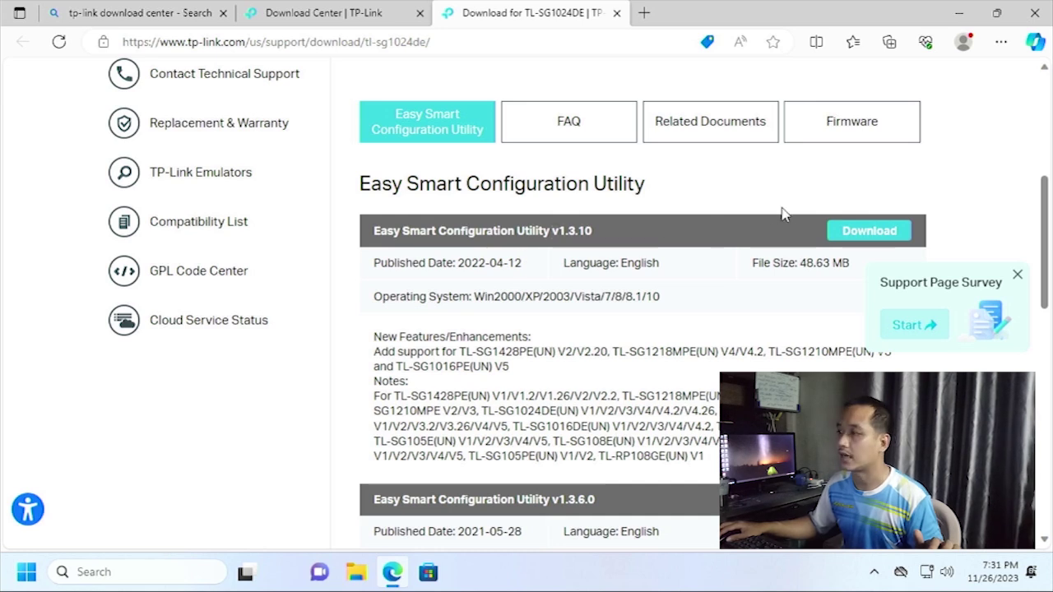
left_click(859, 233)
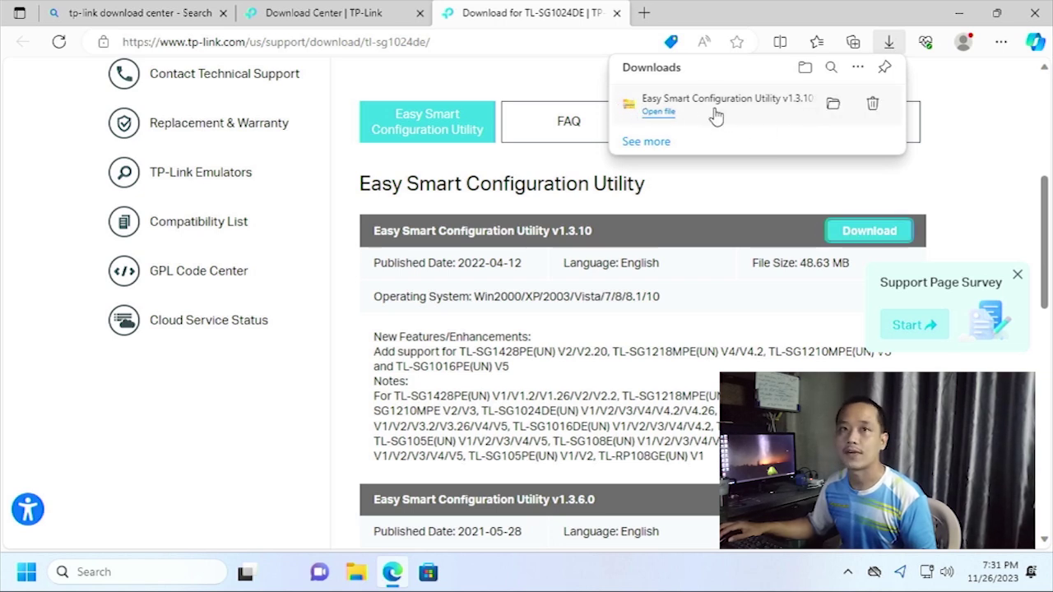
Show the downloaded zip in the Downloads folder and close the browser.
left_click(829, 111)
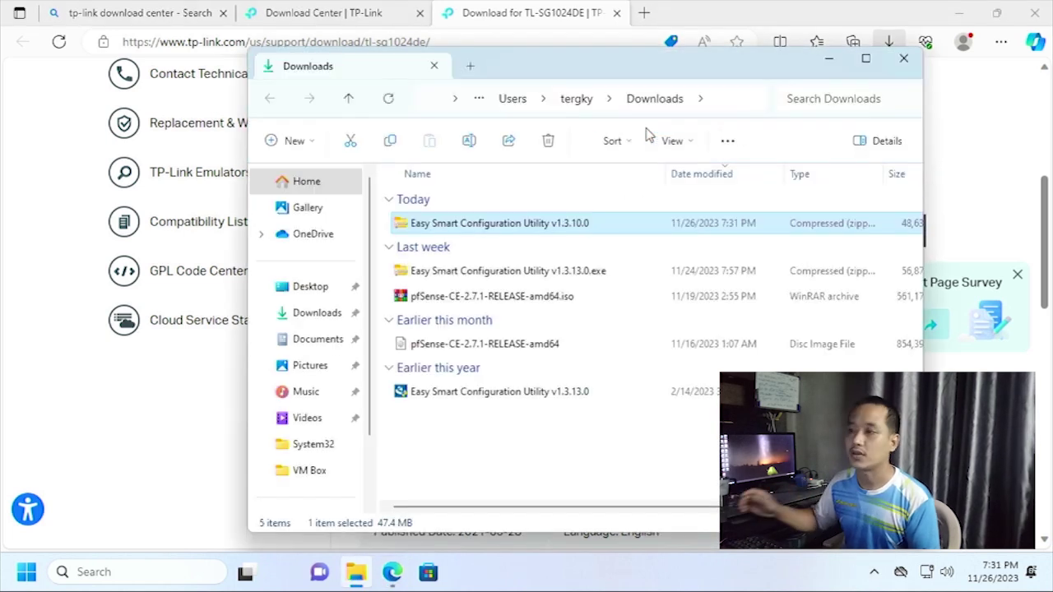
left_click(1039, 16)
left_click(1037, 14)
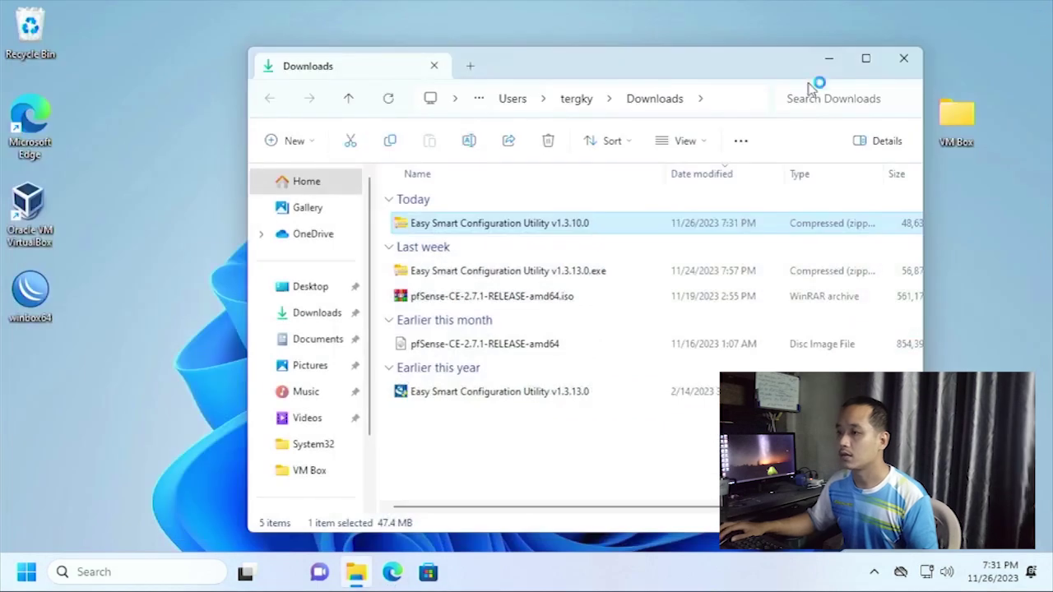
right_click(428, 234)
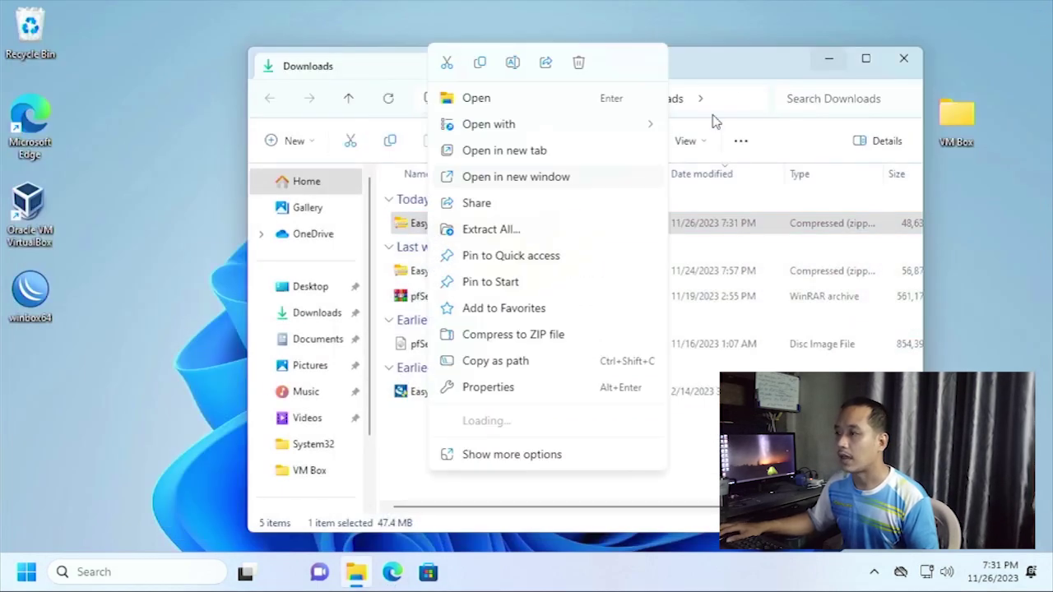
left_click(724, 81)
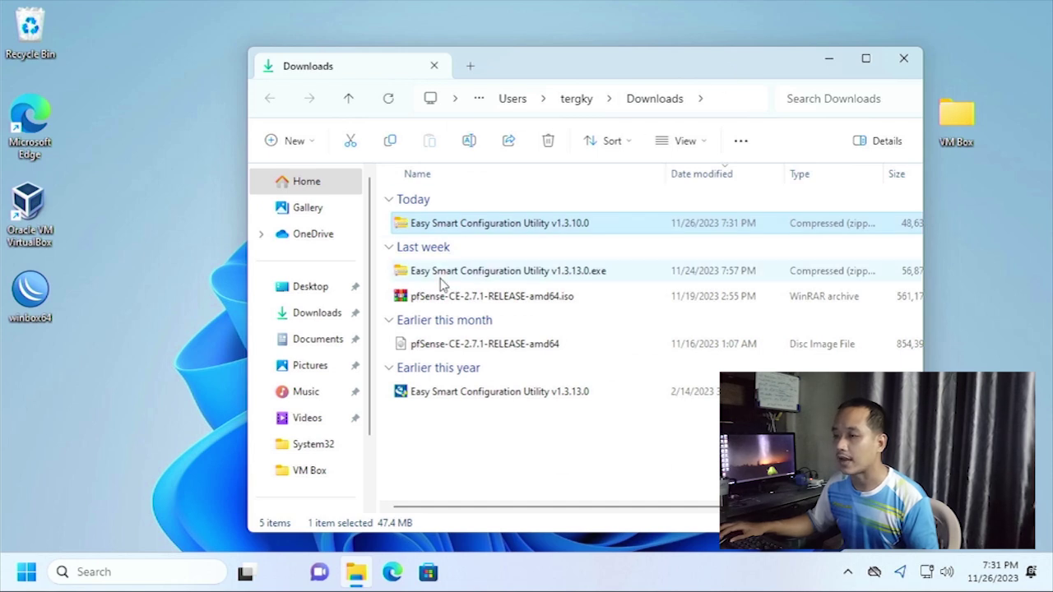
Run the v1.3.13.0 installer and install it to the default TPLINK folder.
left_click(432, 395)
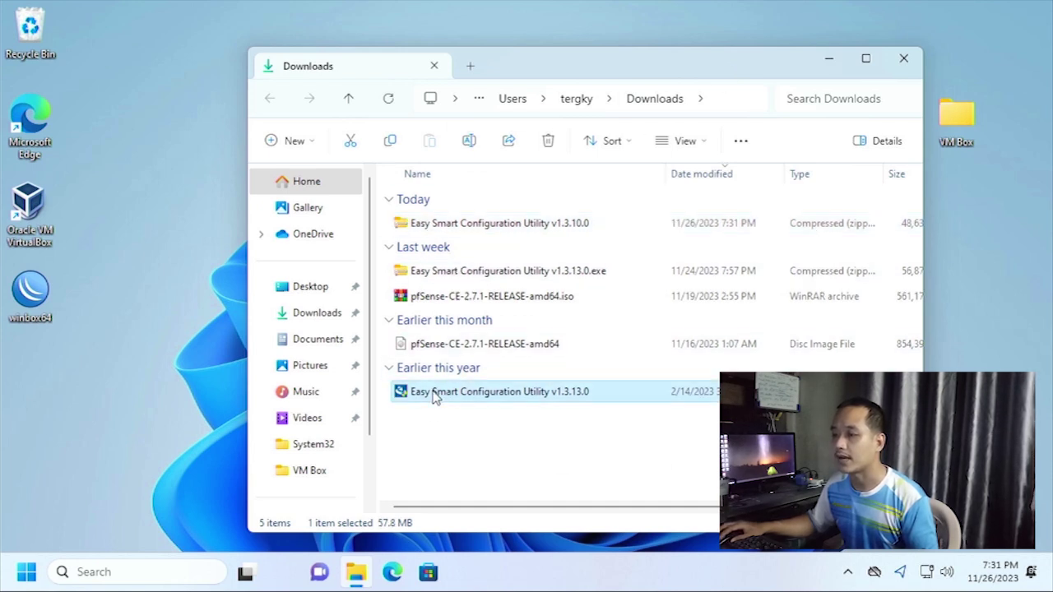
double_click(497, 397)
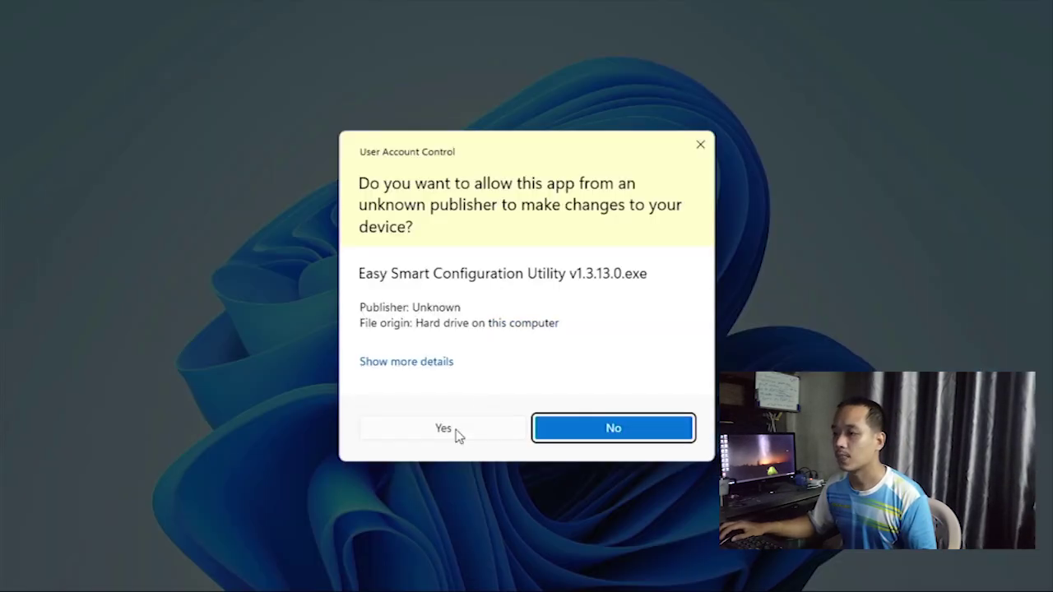
left_click(455, 428)
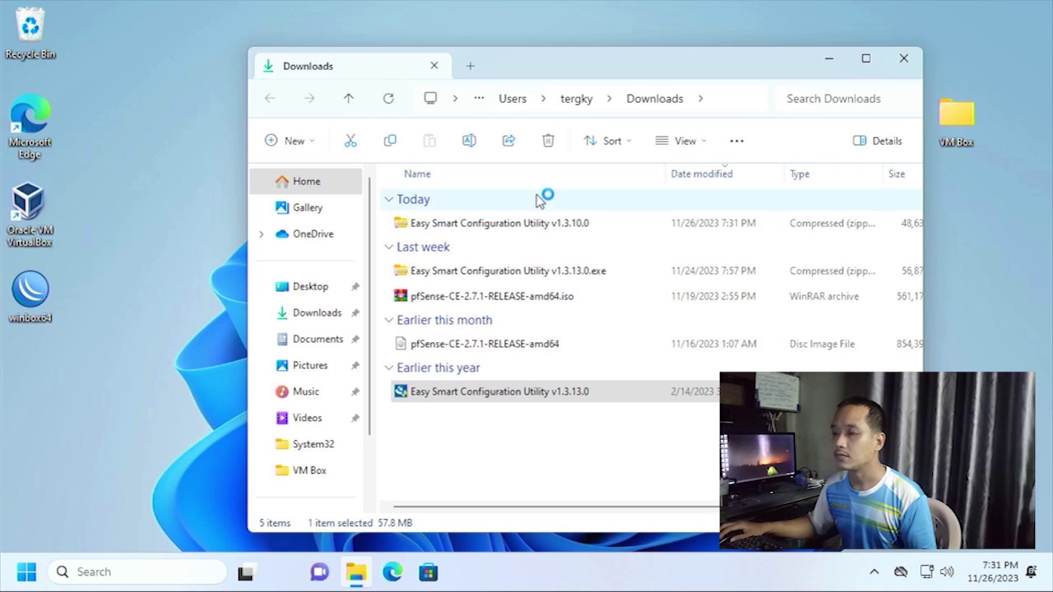
left_click(620, 440)
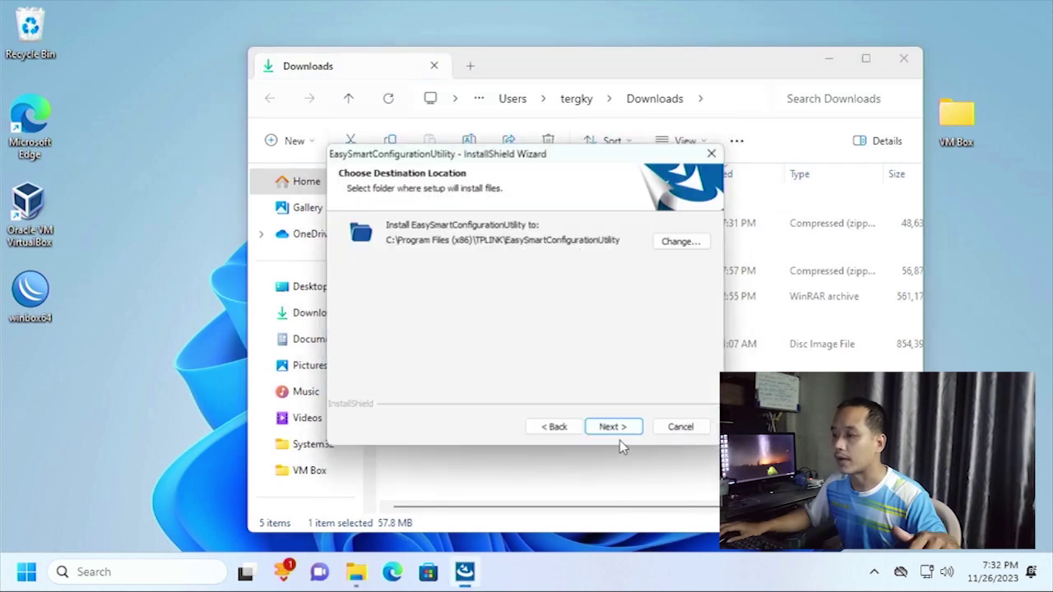
left_click(618, 437)
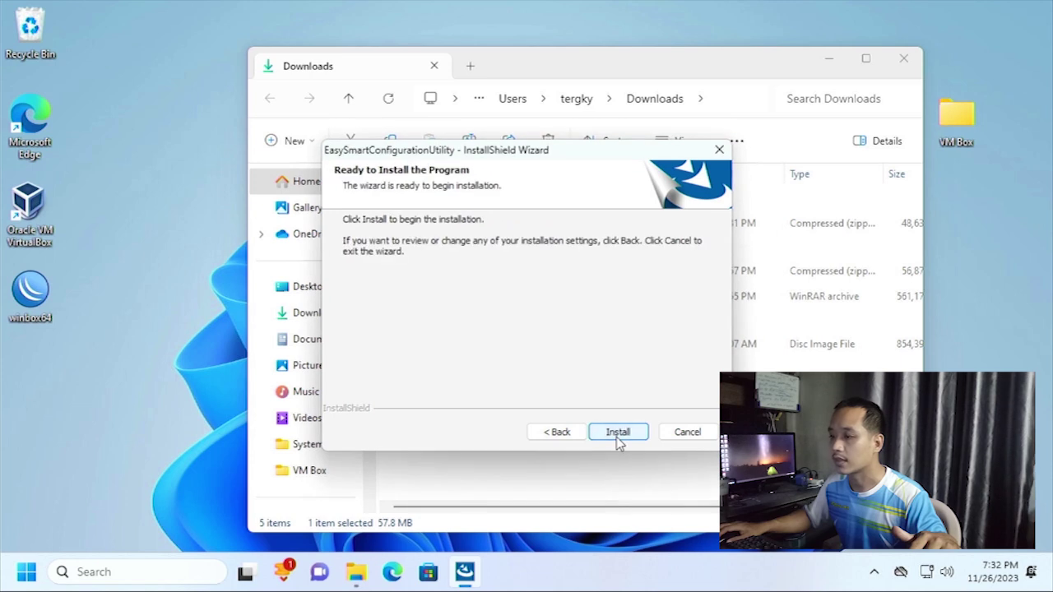
left_click(618, 436)
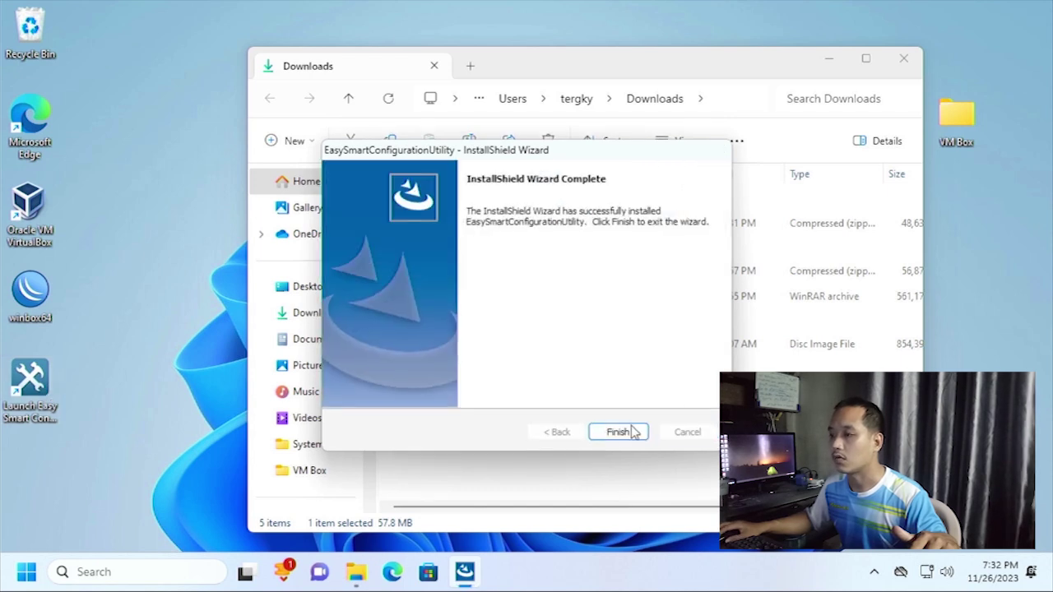
left_click(614, 438)
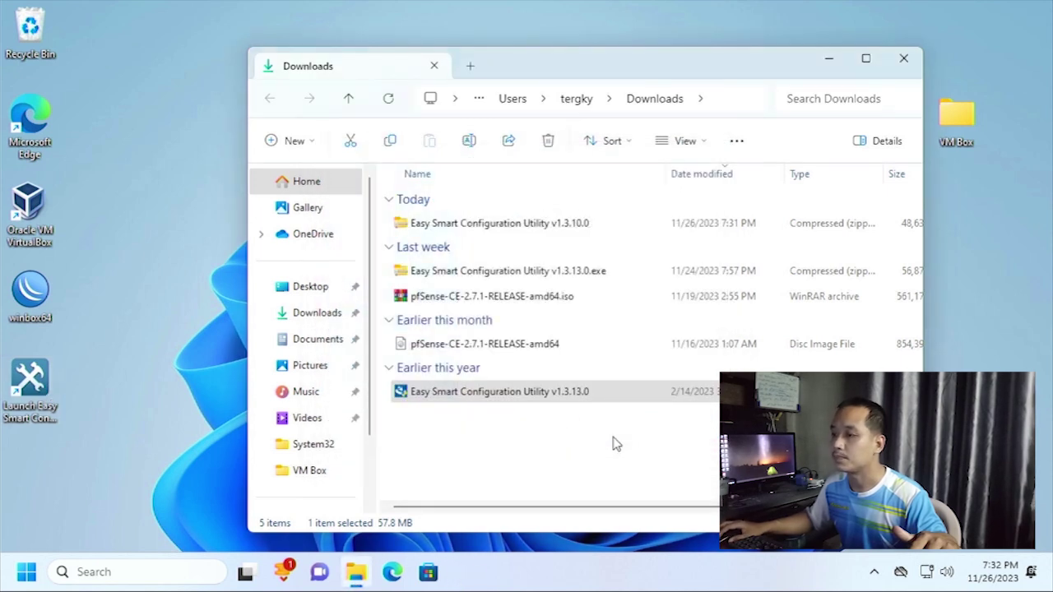
Close the Downloads folder and start Easy Smart Configuration Utility from its desktop shortcut.
left_click(903, 61)
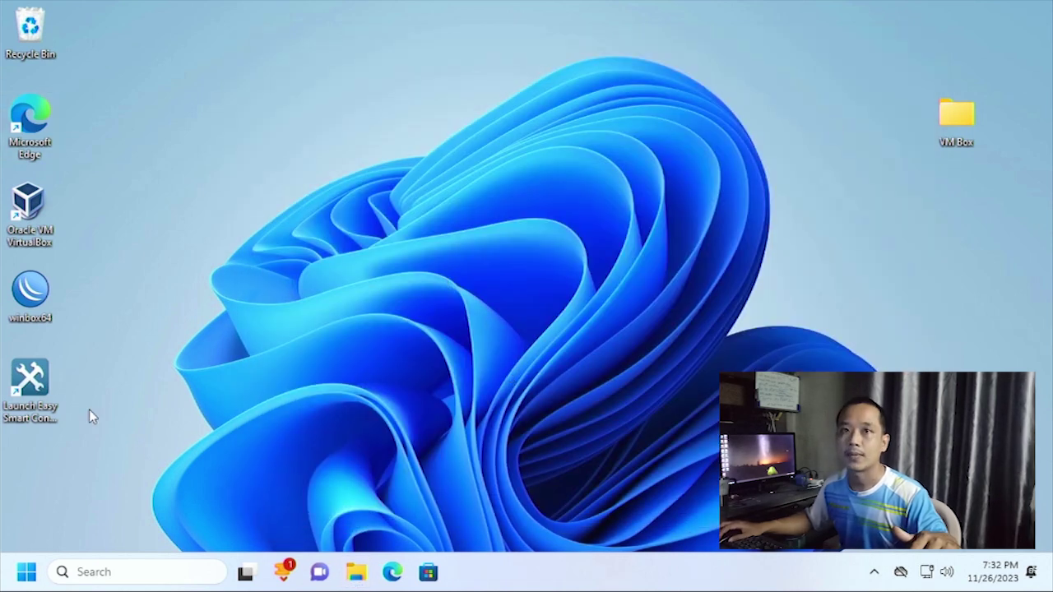
left_click(19, 383)
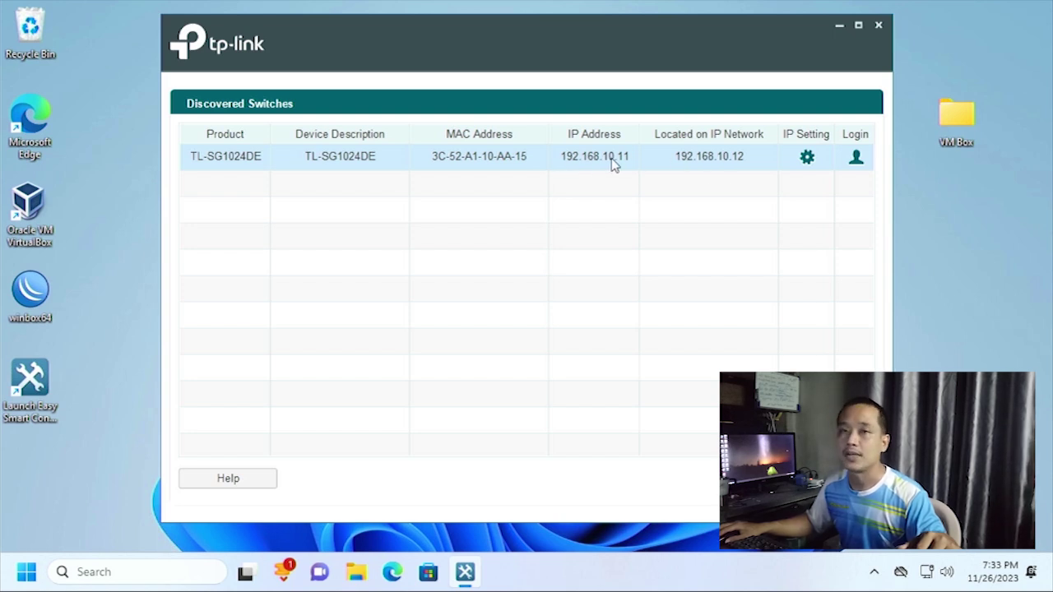
Log in to the TL-SG1024DE with its default username and password.
double_click(553, 164)
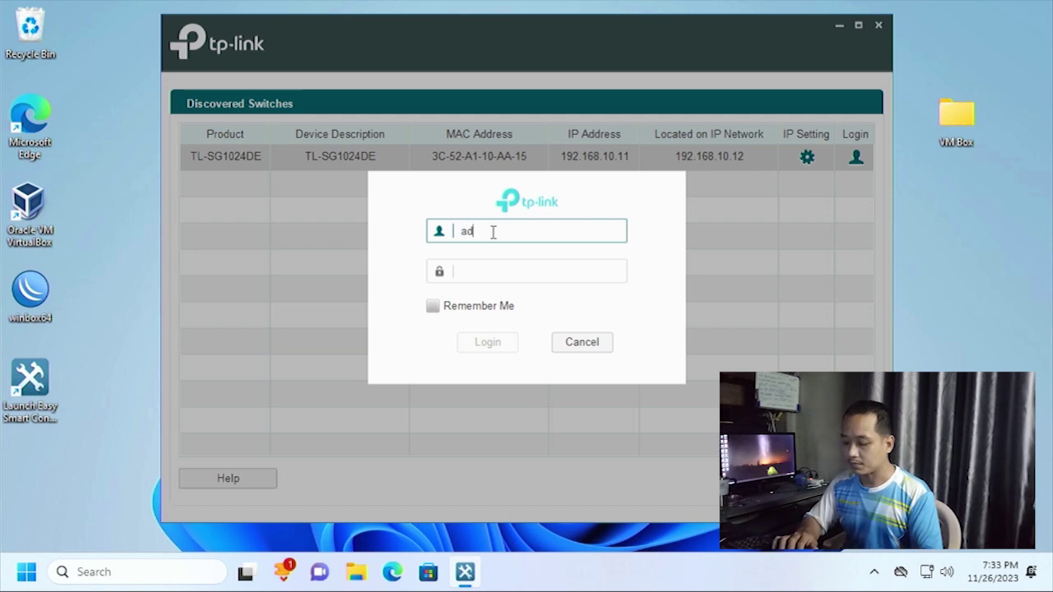
key("Tab")
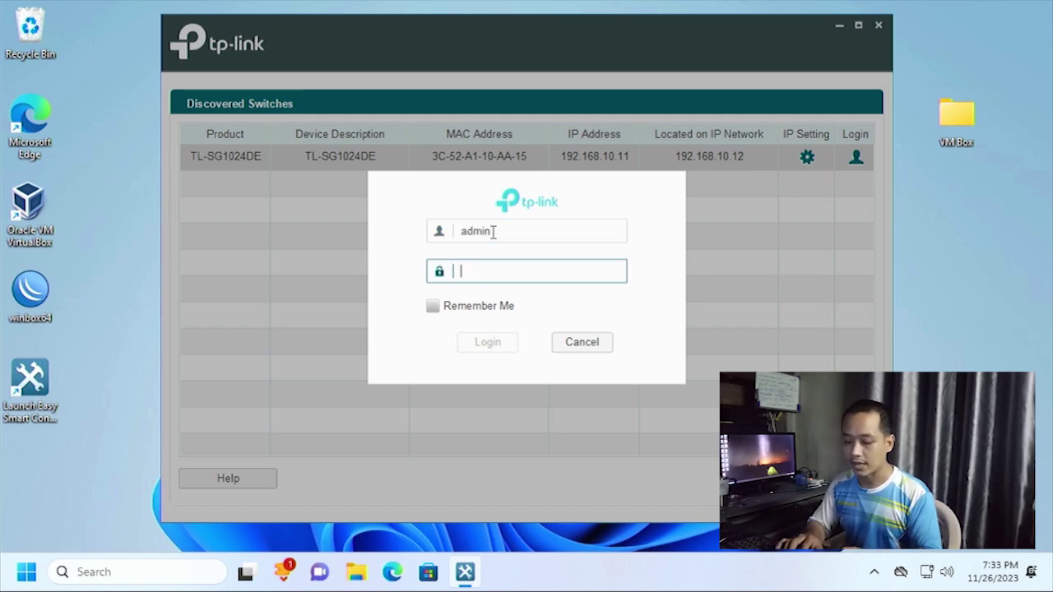
type("ad")
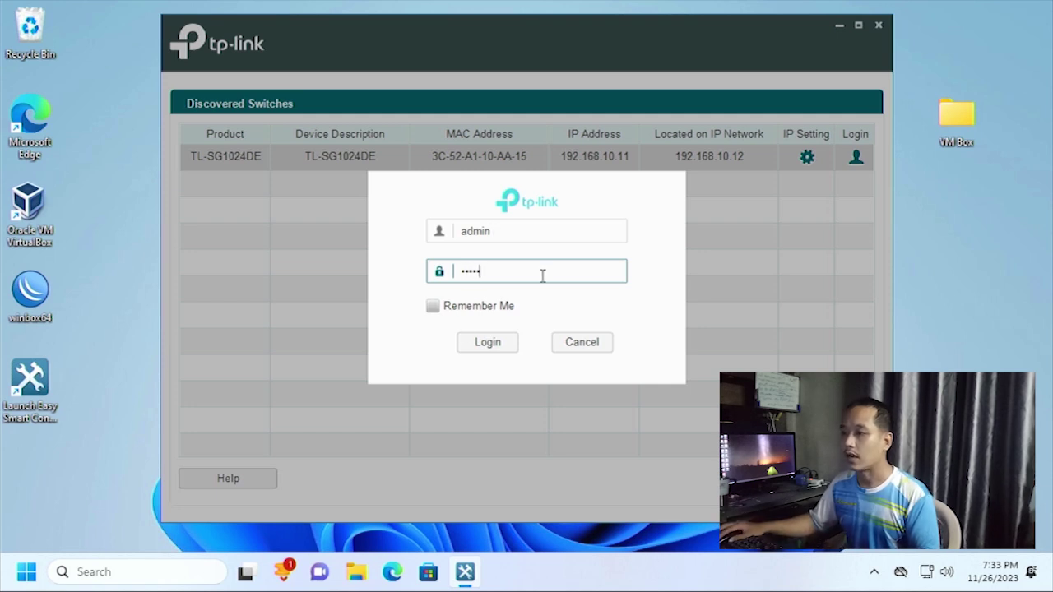
left_click(481, 344)
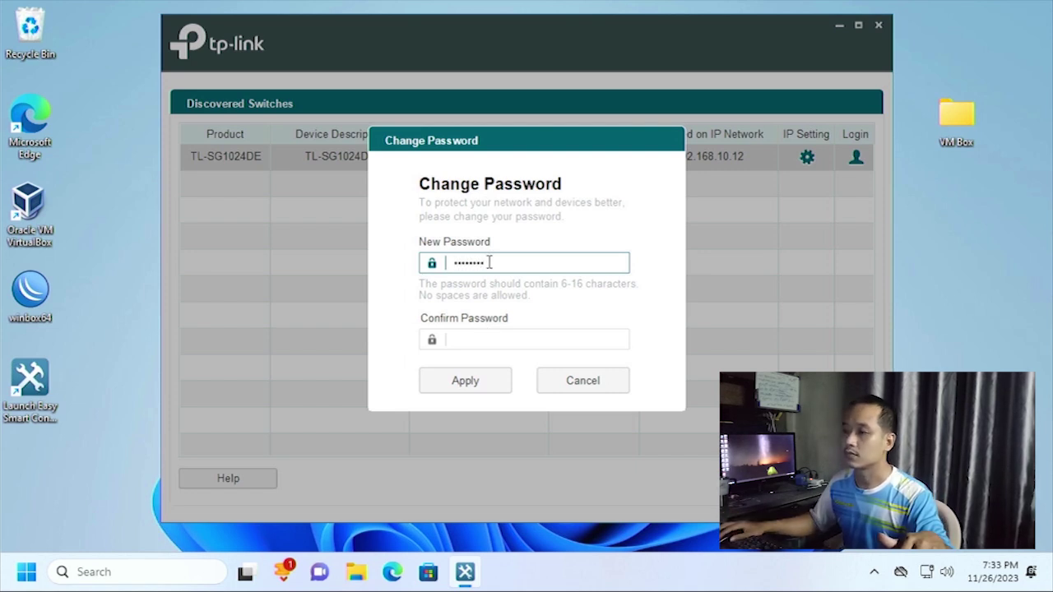
Enter and confirm a new login password, then apply the change.
left_click(502, 344)
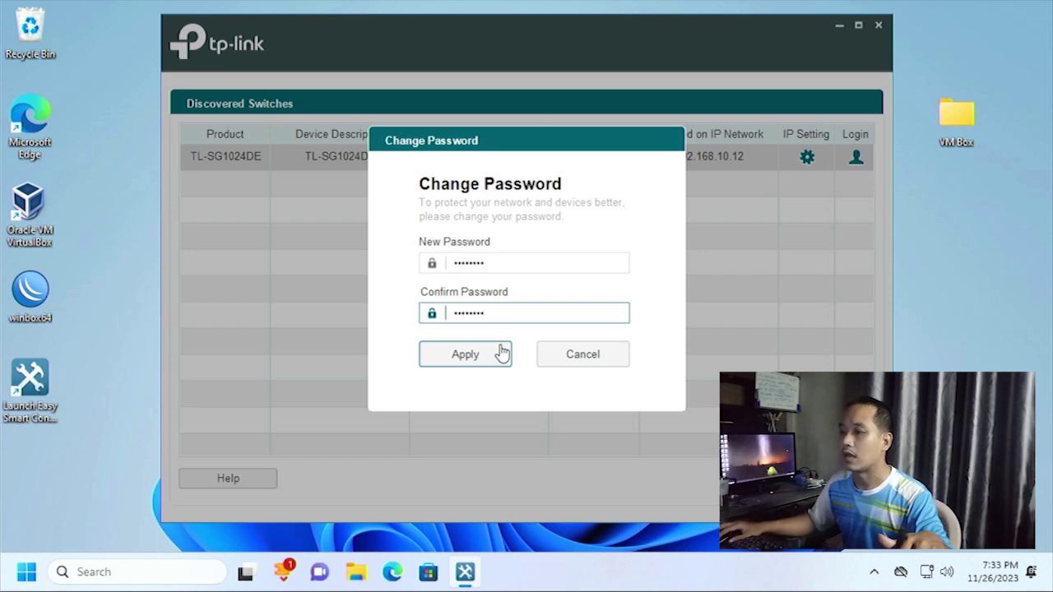
left_click(464, 364)
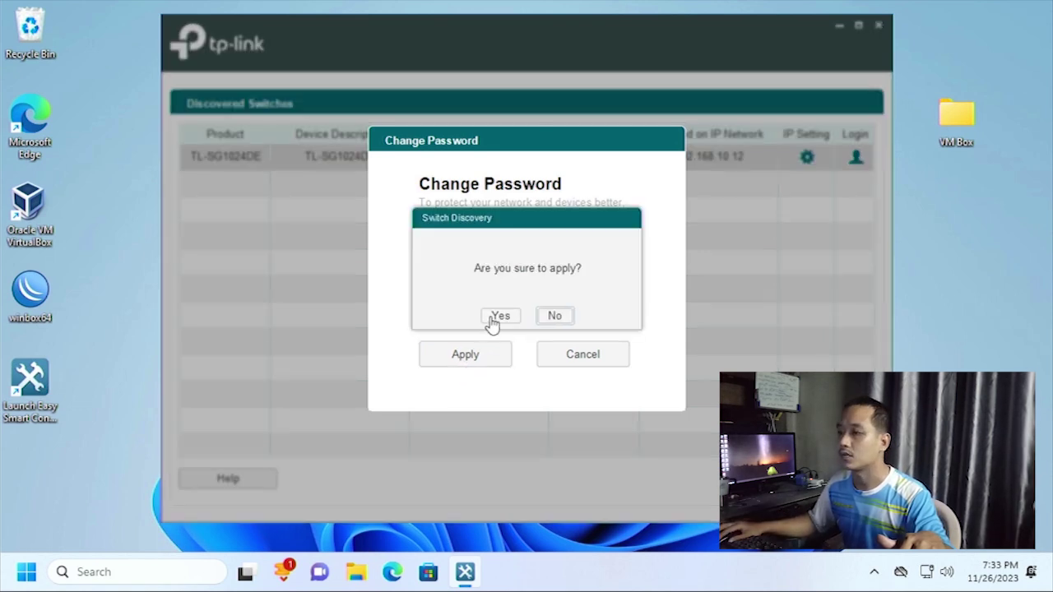
left_click(497, 317)
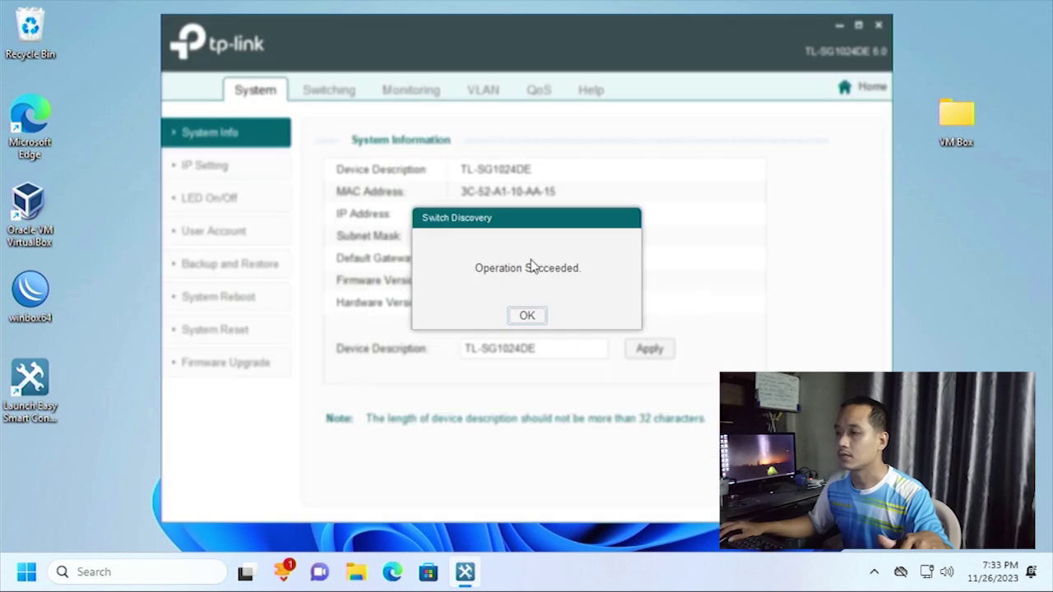
left_click(526, 315)
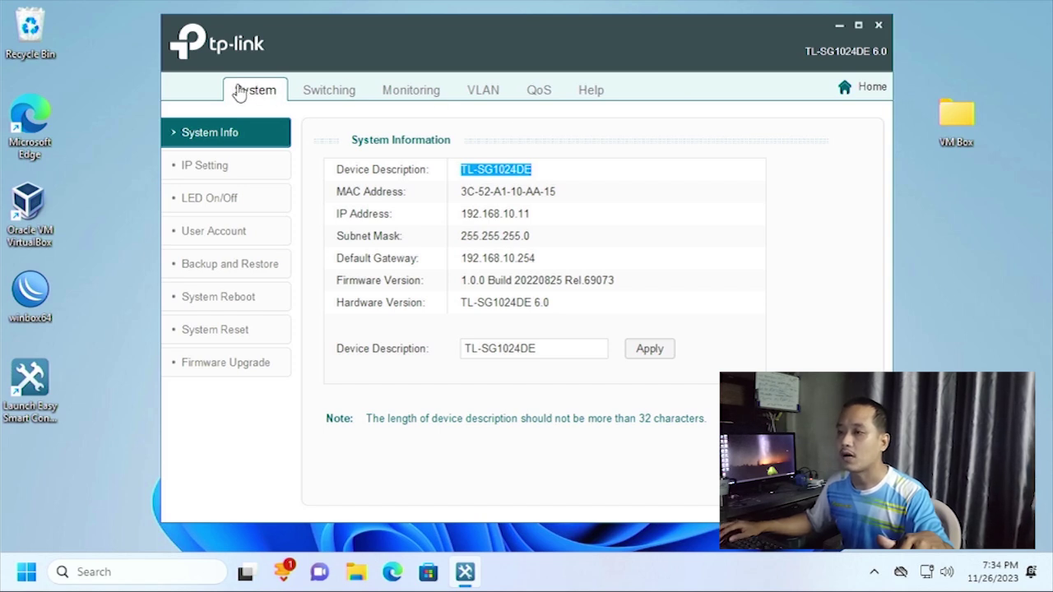
View IP Setting, LED, User Account, Backup/Restore, Reboot, Reset and Firmware Upgrade, then Port Setting.
left_click(209, 178)
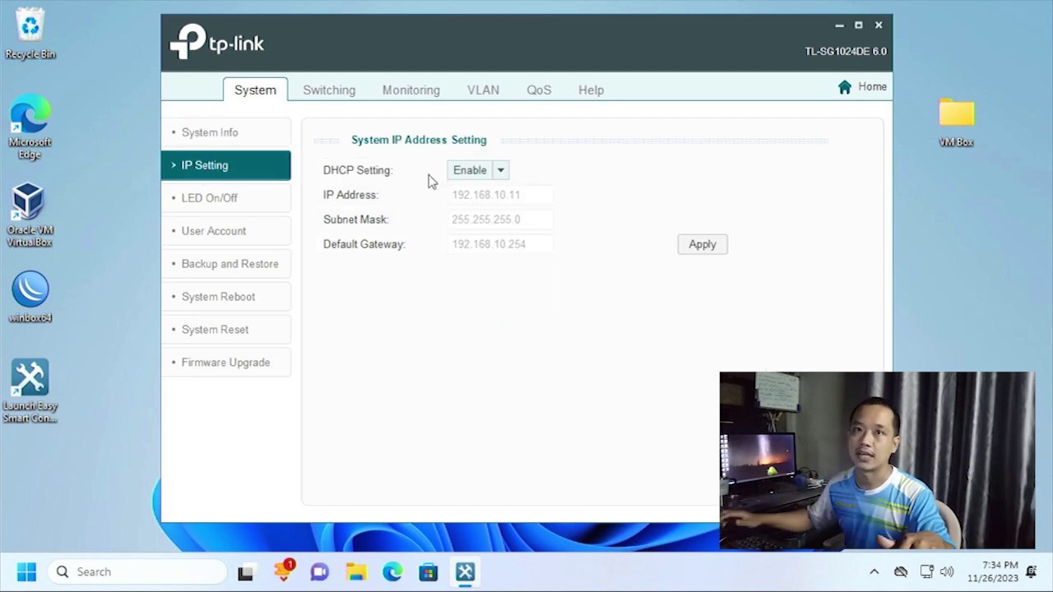
left_click(224, 197)
left_click(244, 247)
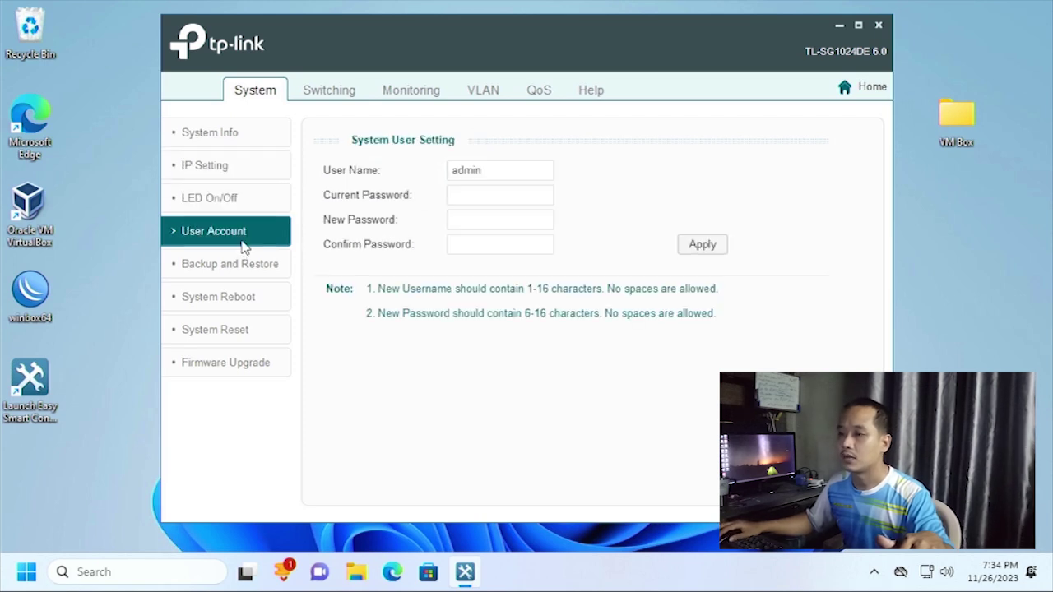
left_click(212, 271)
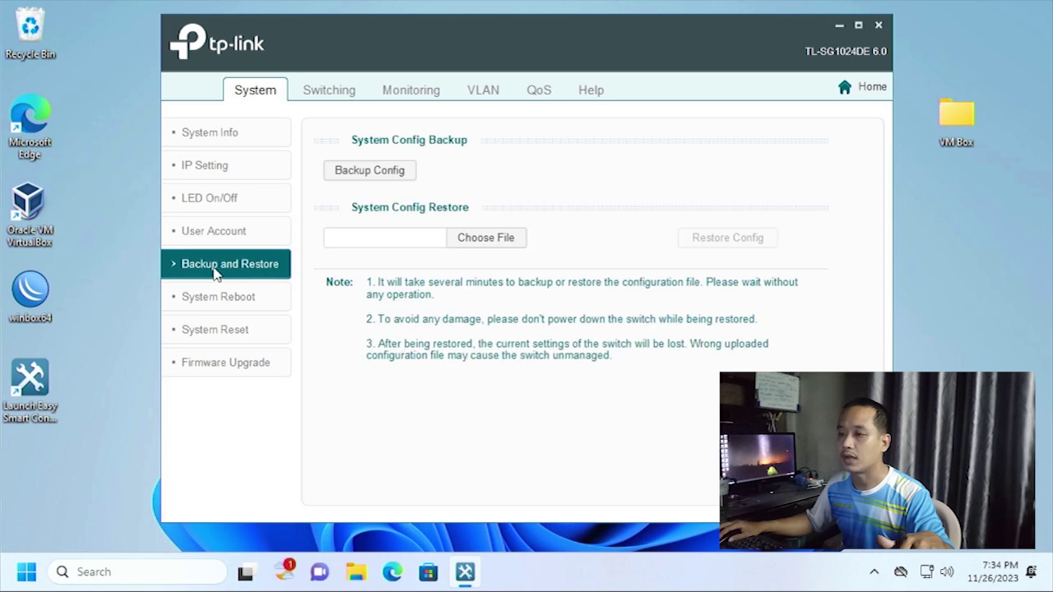
left_click(228, 301)
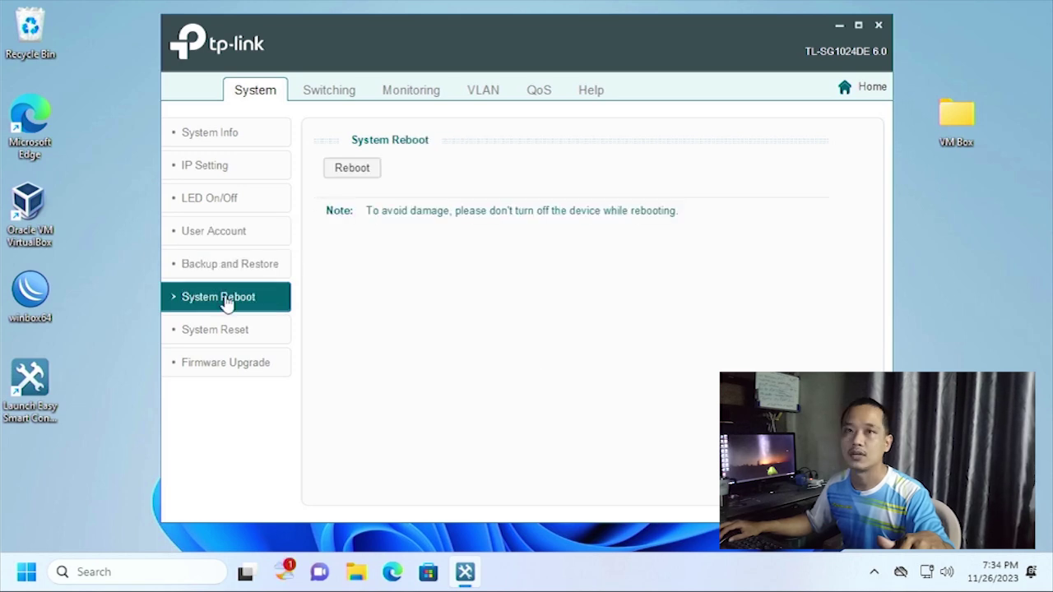
left_click(217, 332)
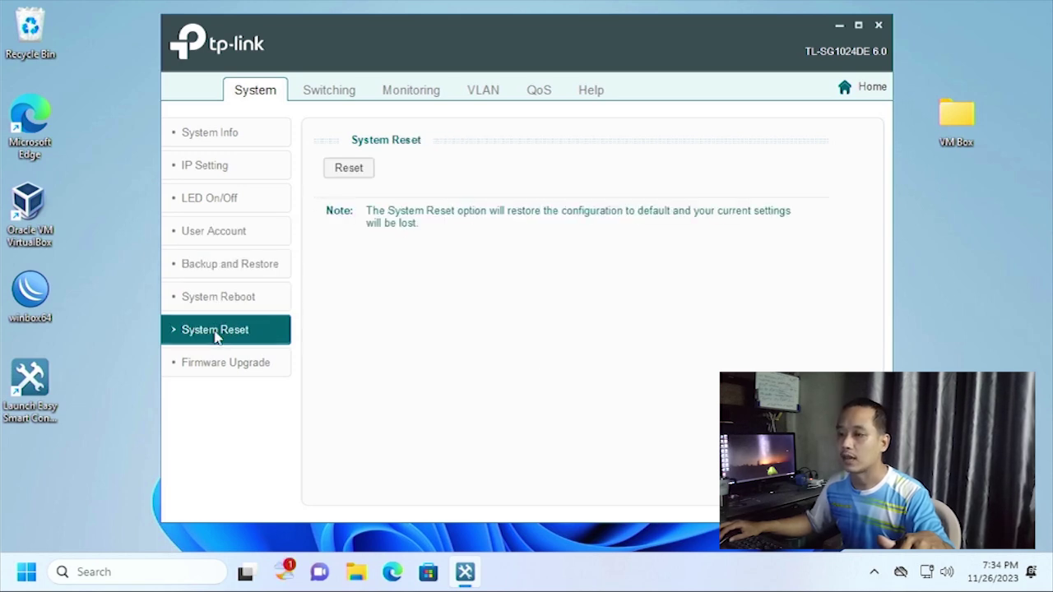
left_click(234, 374)
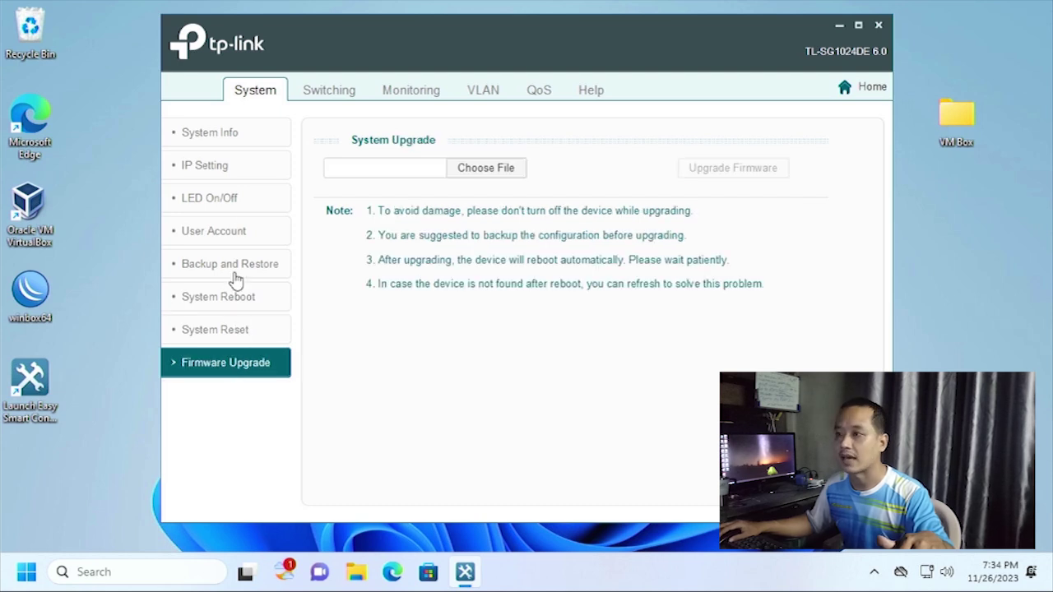
left_click(339, 94)
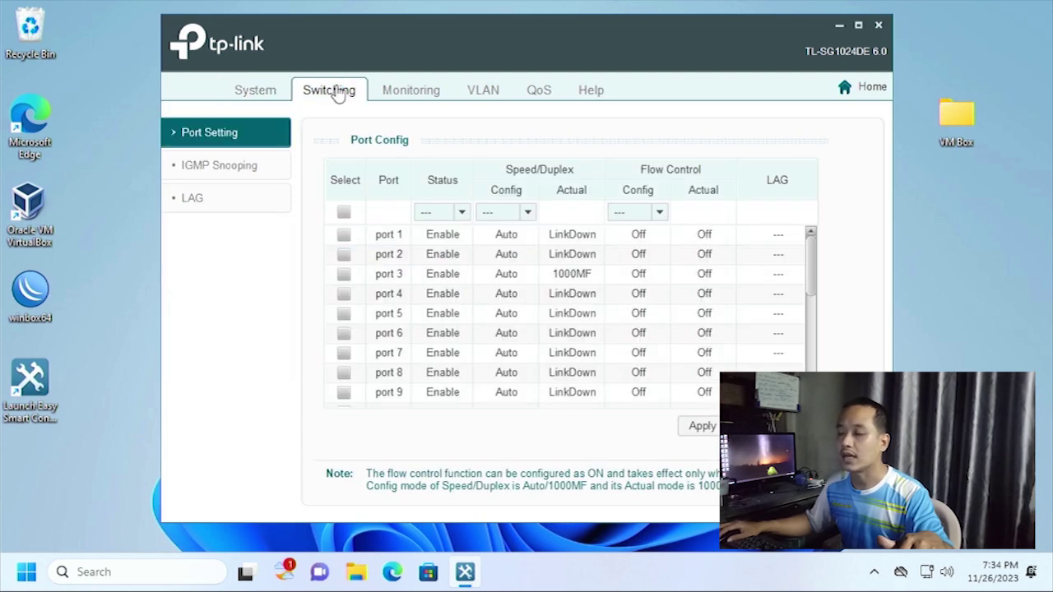
Check IGMP Snooping and LAG, then review port statistics for linked ports 3 and 18.
left_click(228, 171)
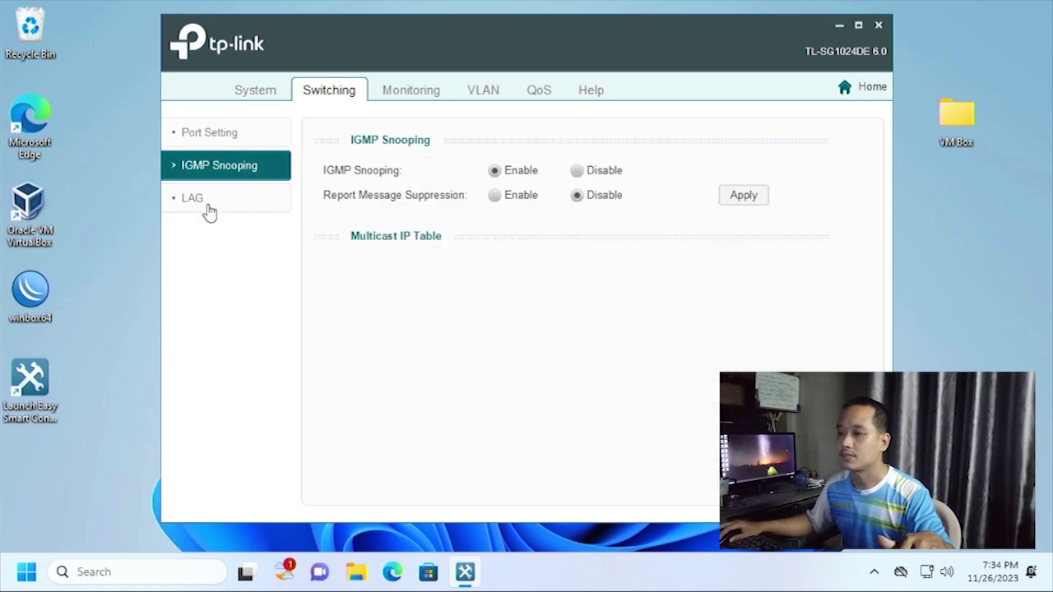
left_click(207, 207)
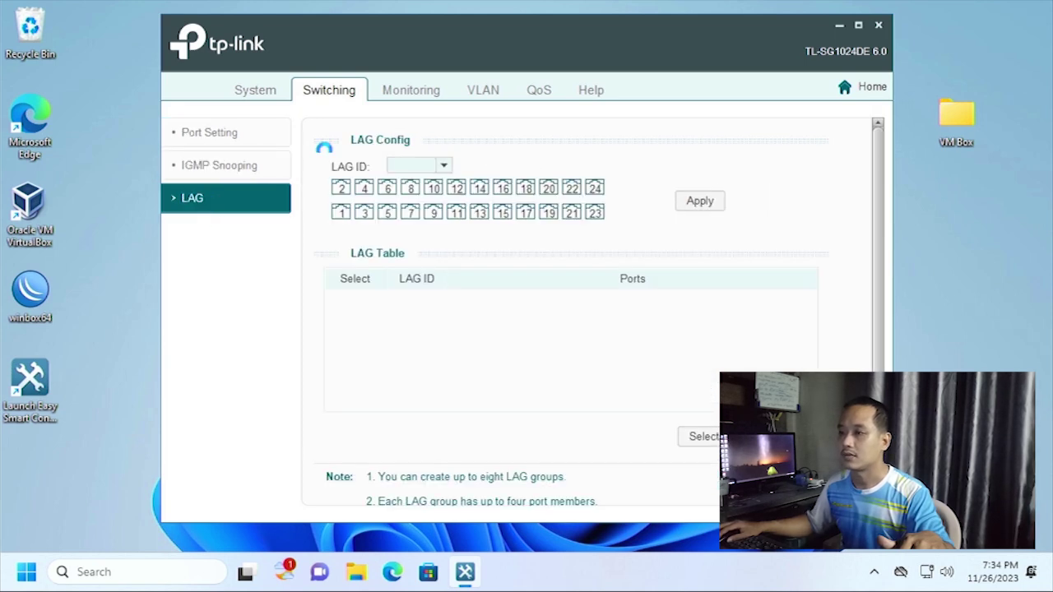
left_click(416, 93)
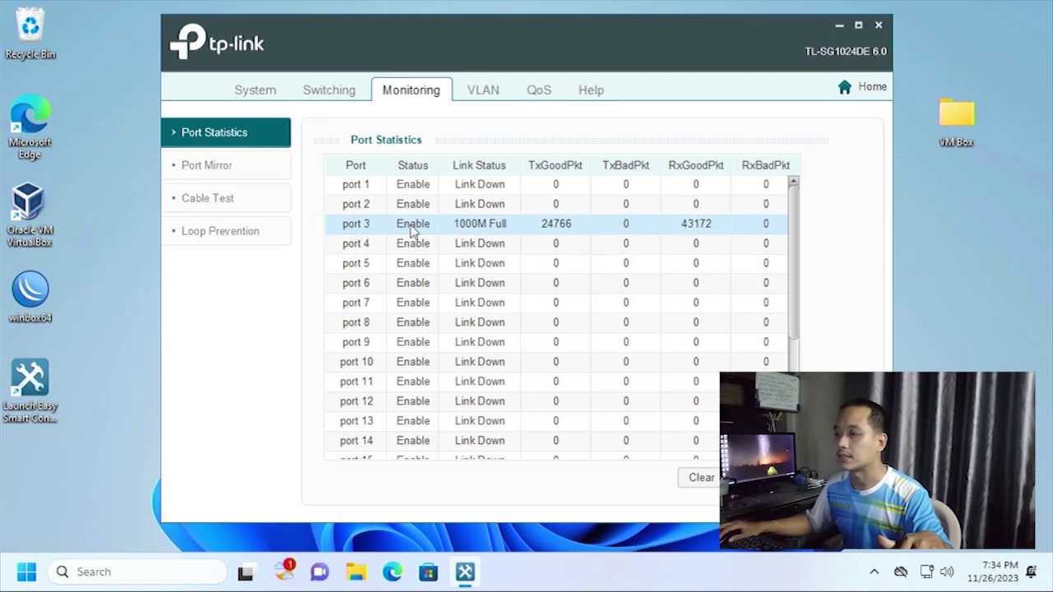
left_click(518, 228)
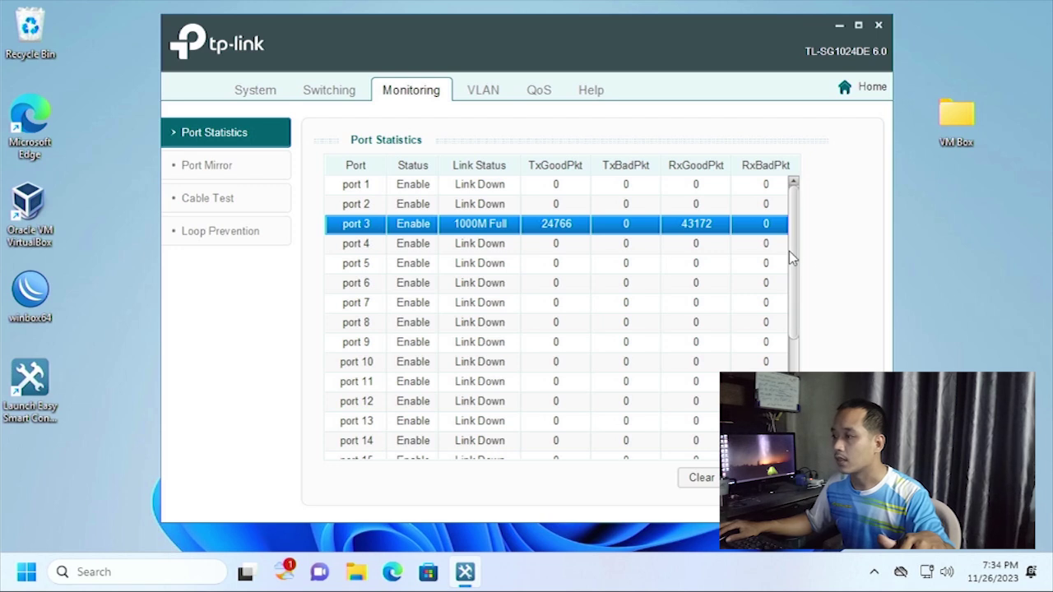
left_click_drag(792, 258, 796, 357)
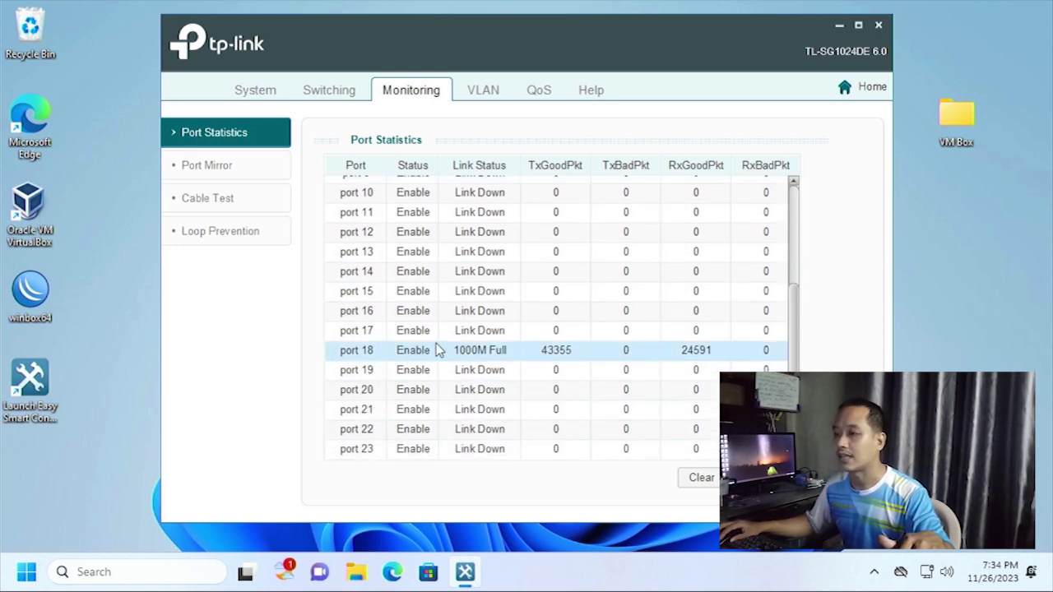
left_click(418, 350)
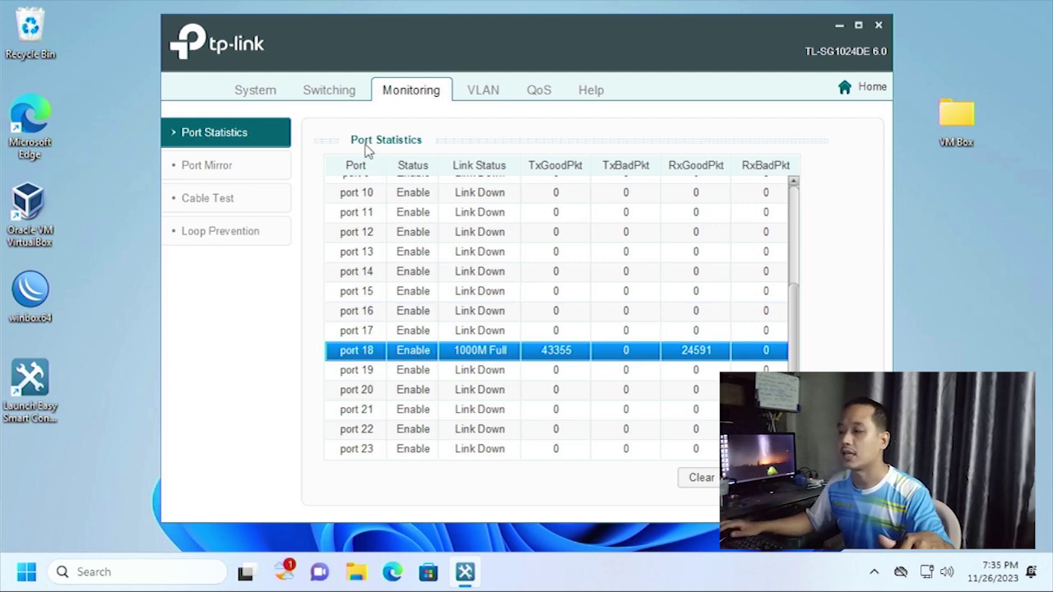
Review the Port Mirror, Cable Test and Loop Prevention pages, ending on MTU VLAN.
left_click(188, 173)
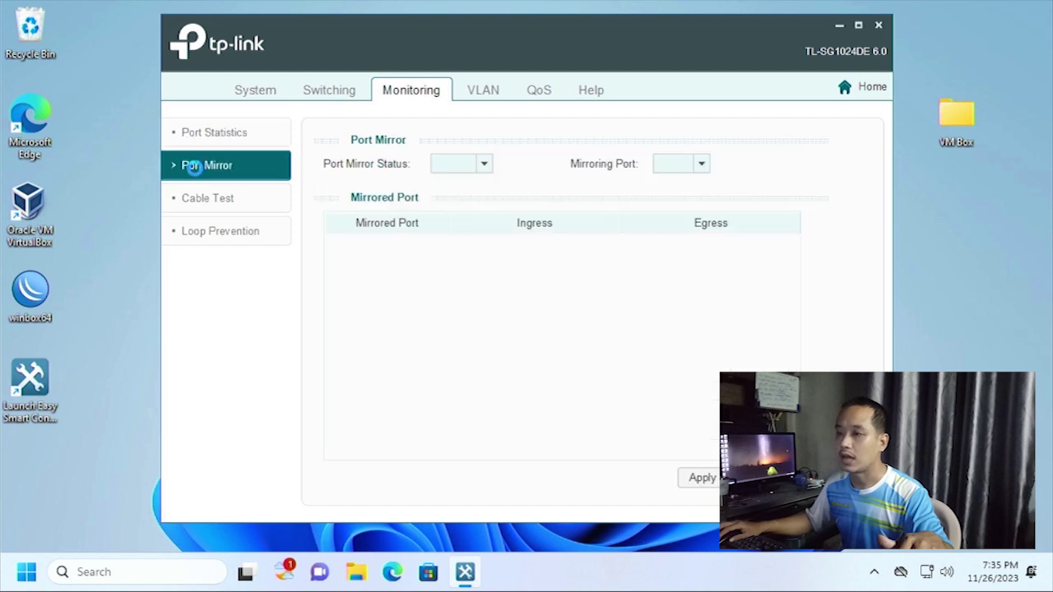
left_click(220, 207)
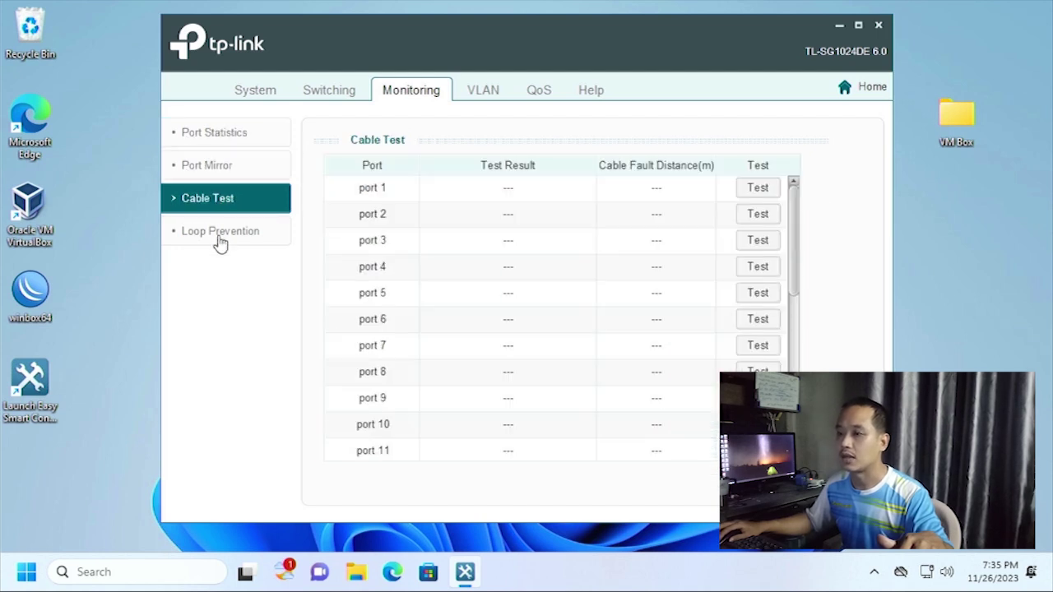
left_click(219, 237)
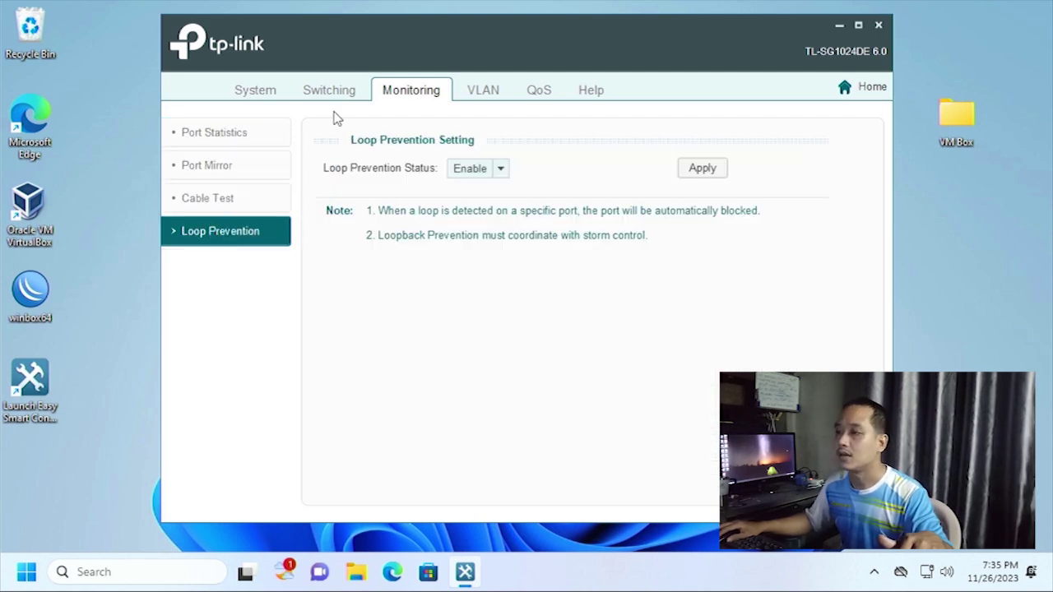
left_click(493, 89)
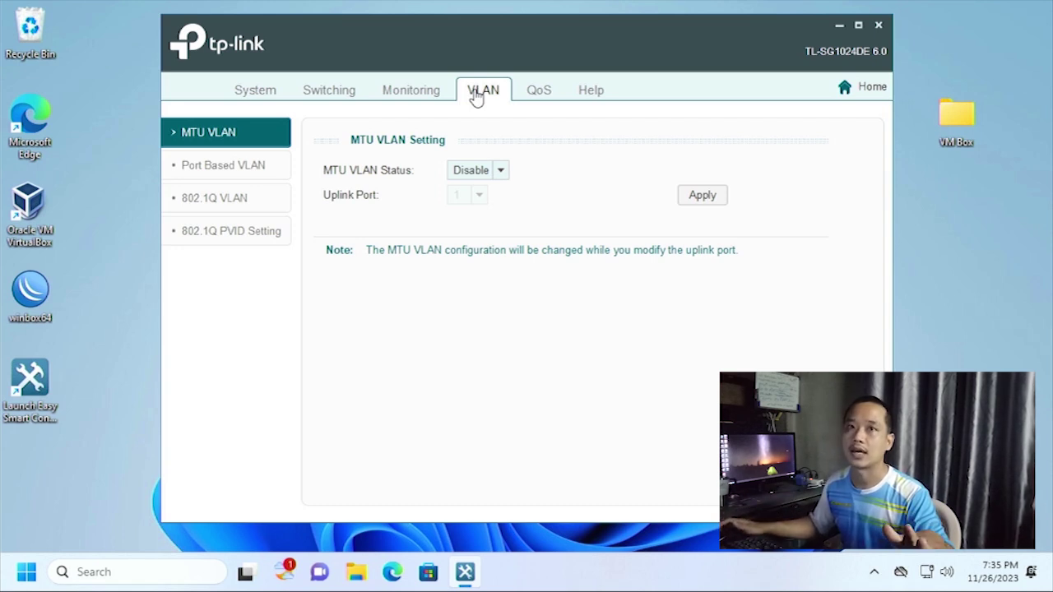
Browse the QoS Bandwidth Control, Storm Control and QoS Basic pages.
left_click(542, 90)
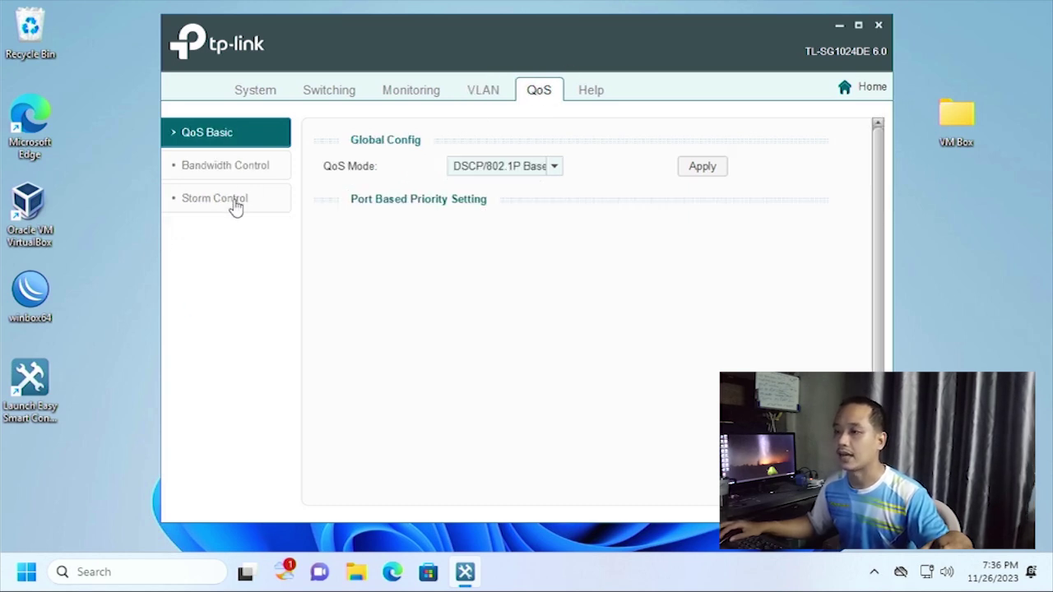
left_click(232, 167)
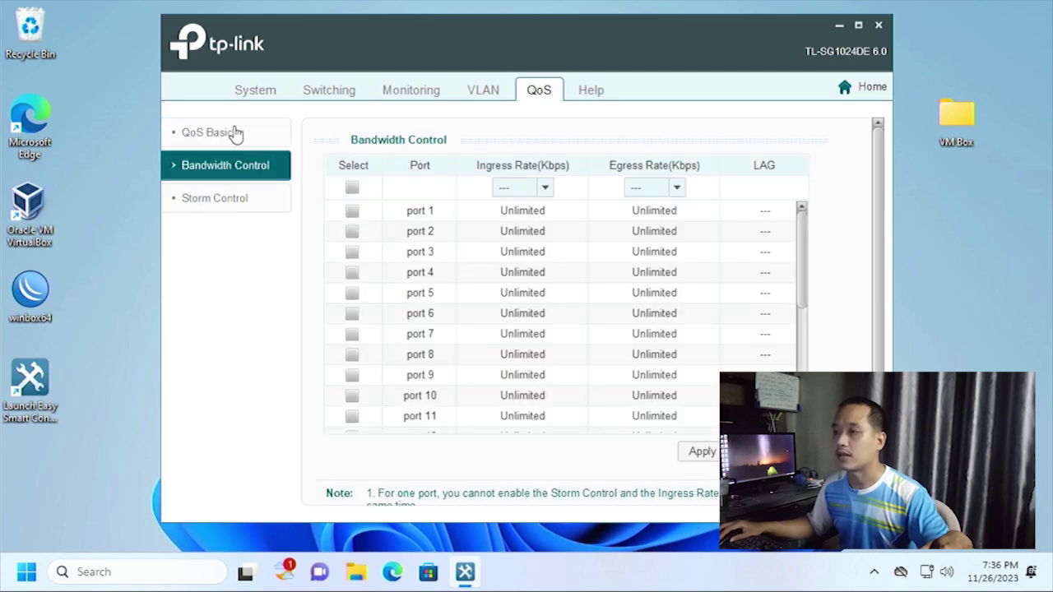
left_click(206, 200)
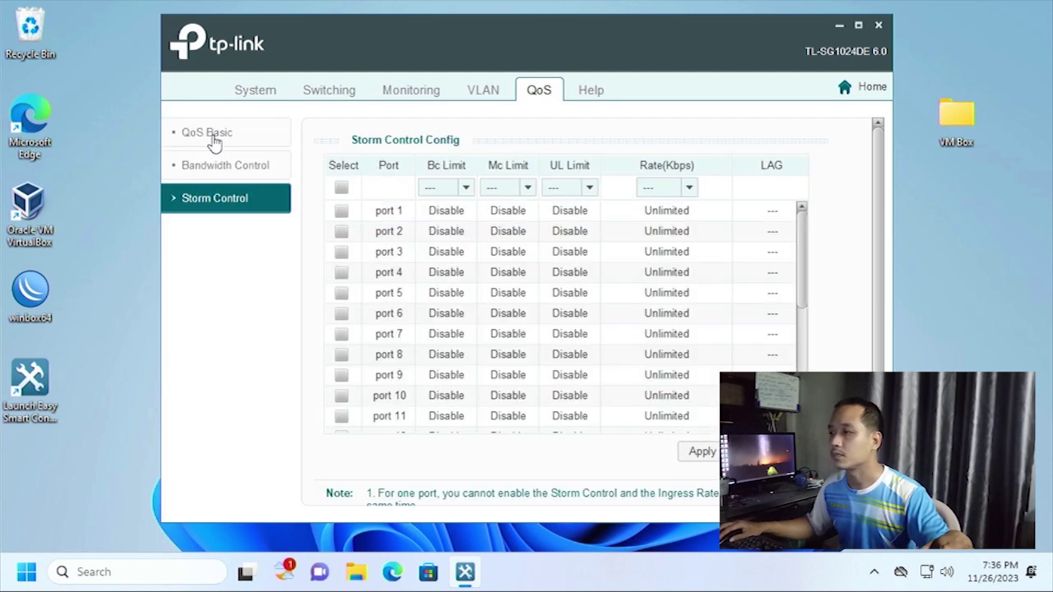
left_click(210, 136)
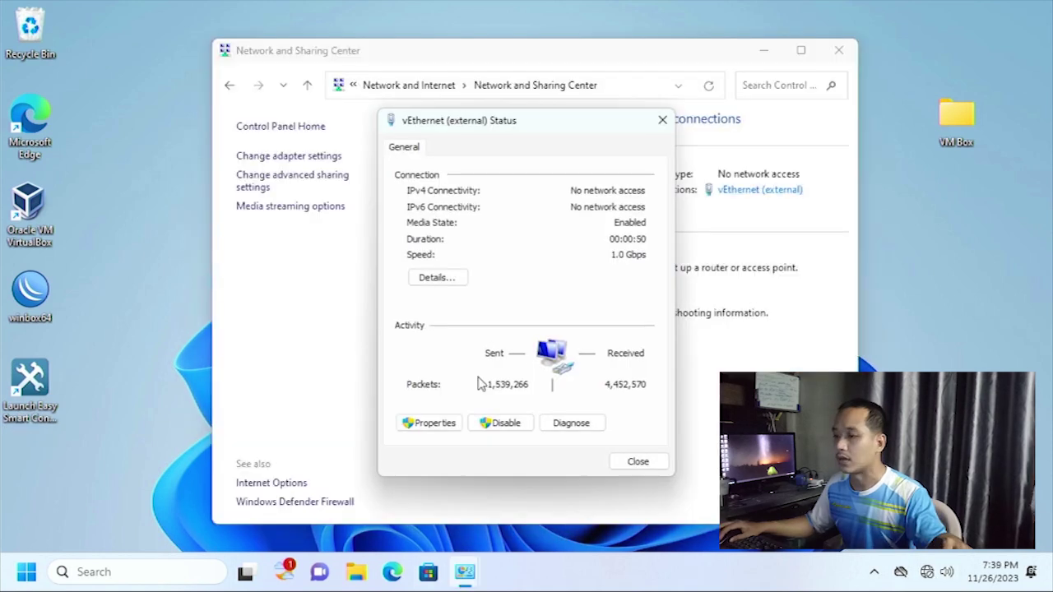
Set vEthernet (external) IPv4 to static 192.168.0.5, mask 255.255.255.0, and close its dialogs.
left_click(438, 425)
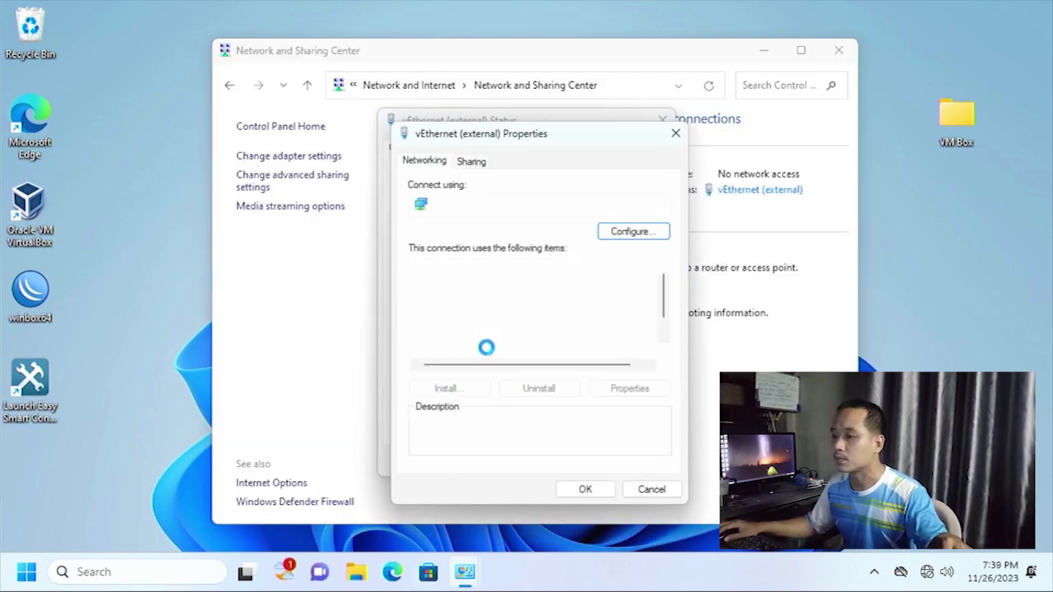
double_click(494, 338)
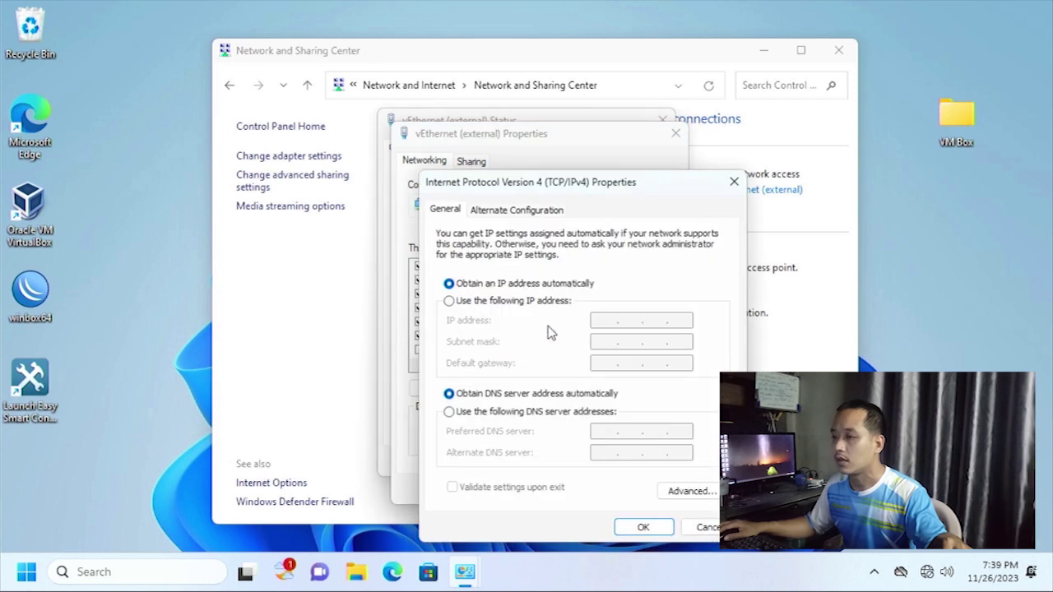
left_click(450, 301)
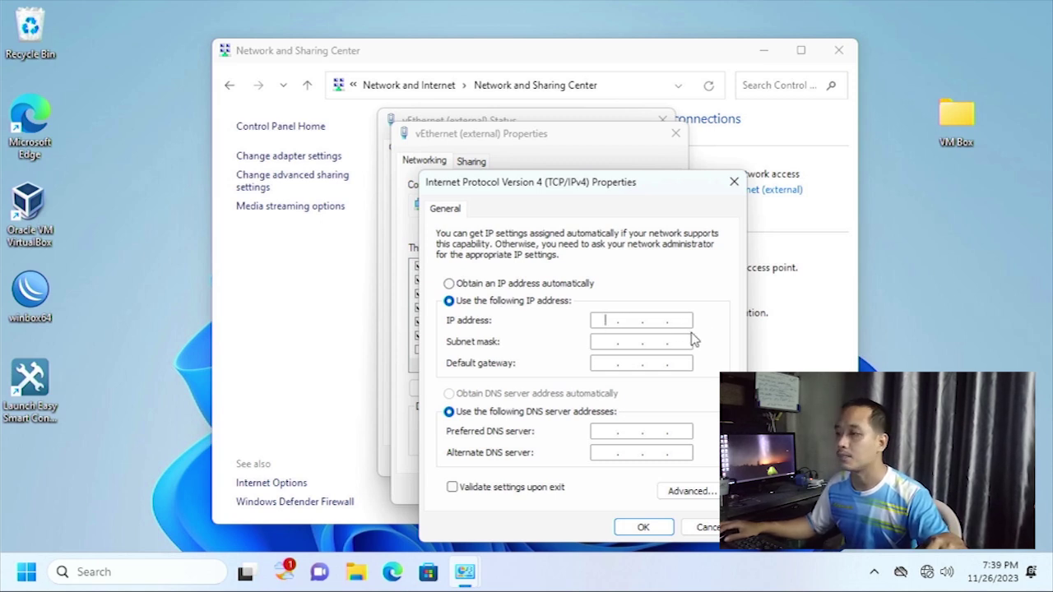
type("192 . 168 . ")
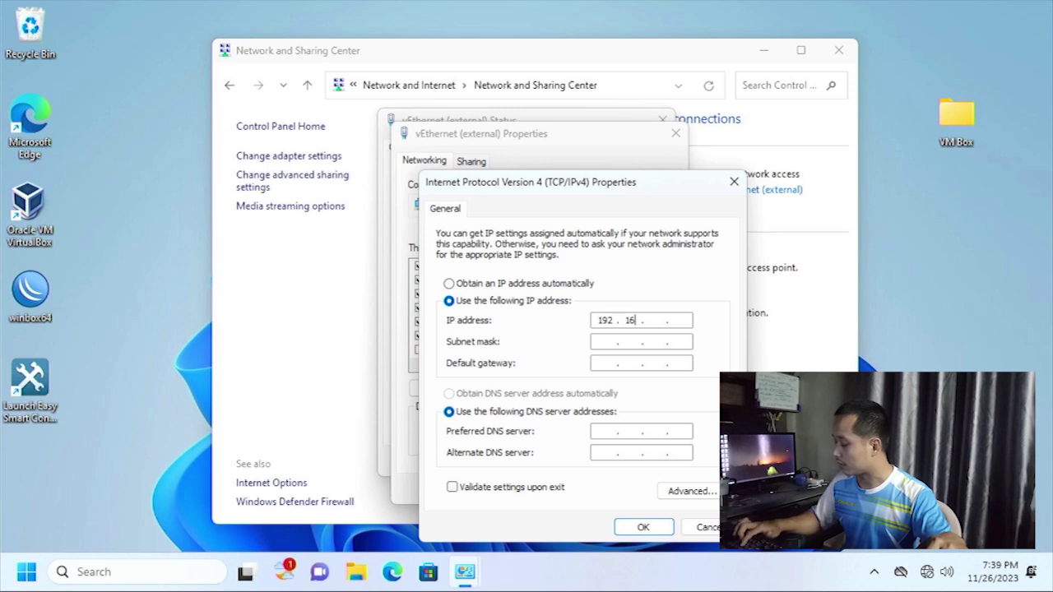
type("0 . 5")
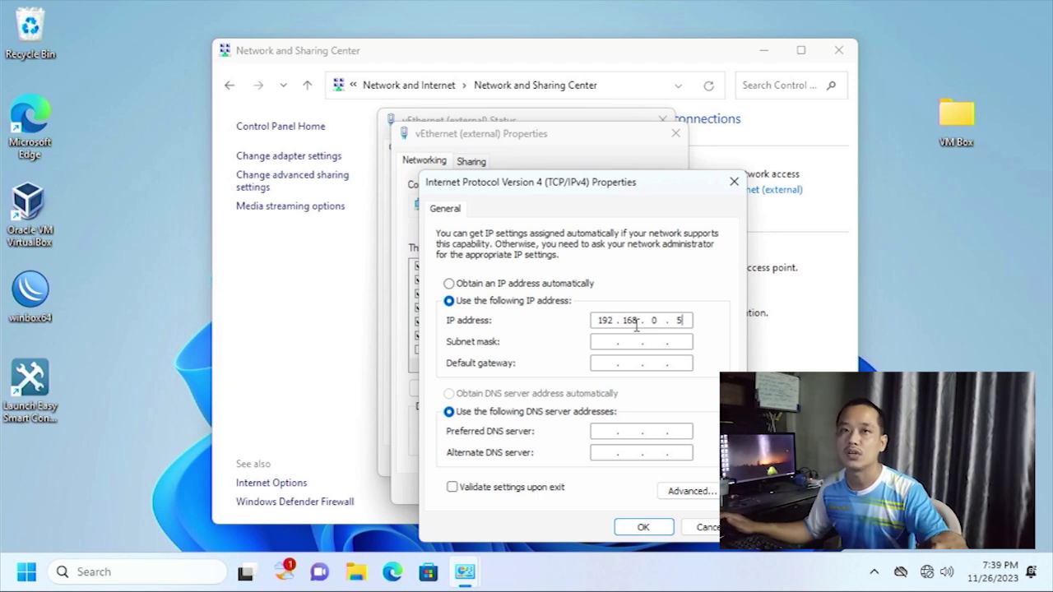
left_click(611, 343)
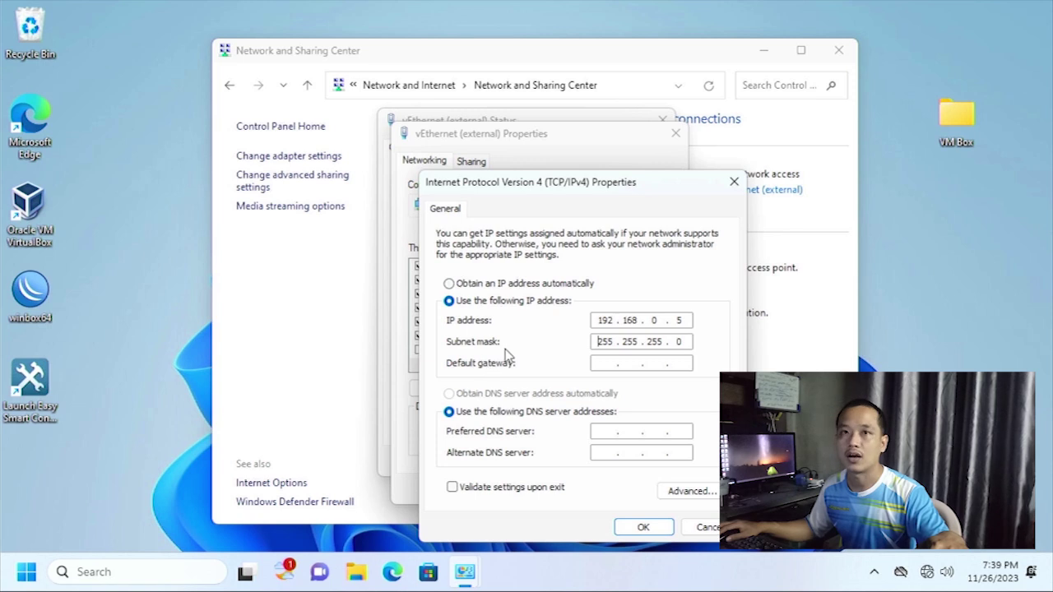
left_click(659, 533)
left_click(585, 491)
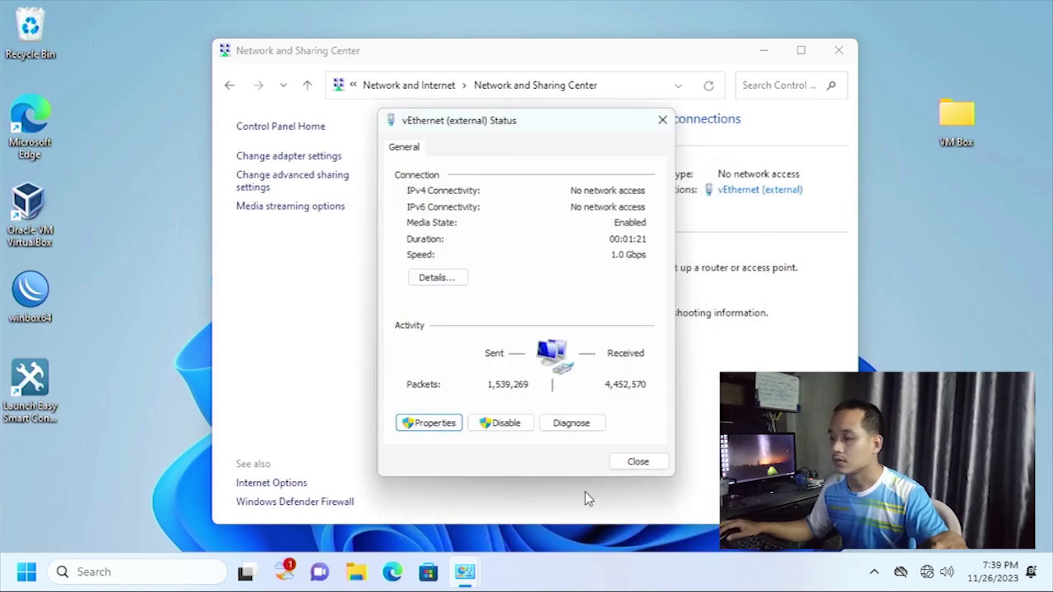
left_click(646, 464)
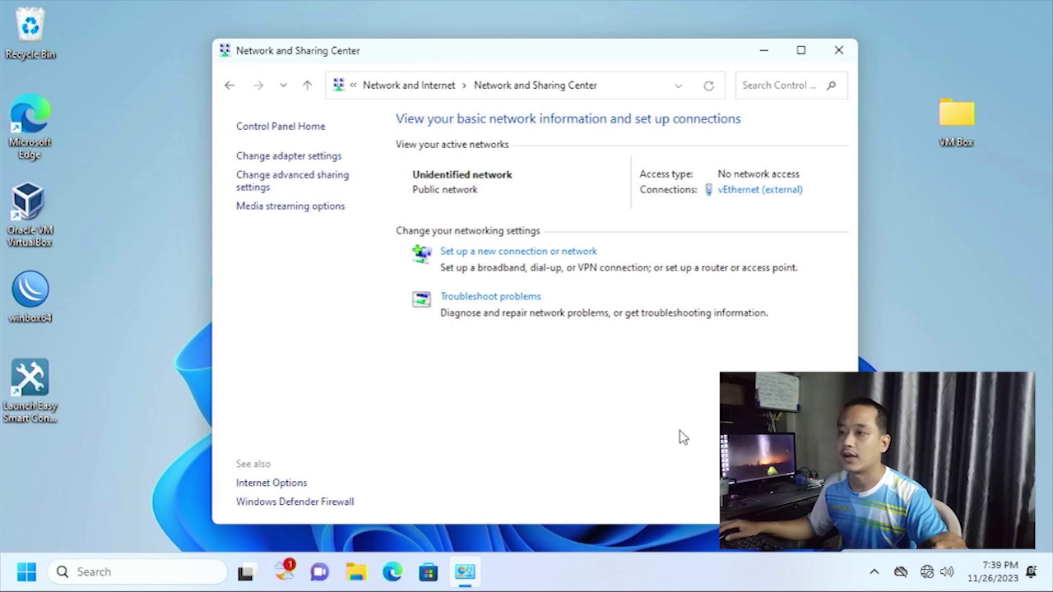
Relaunch the utility and log in to the TL-SG1024DE at 192.168.0.1 with the username and new password.
double_click(37, 378)
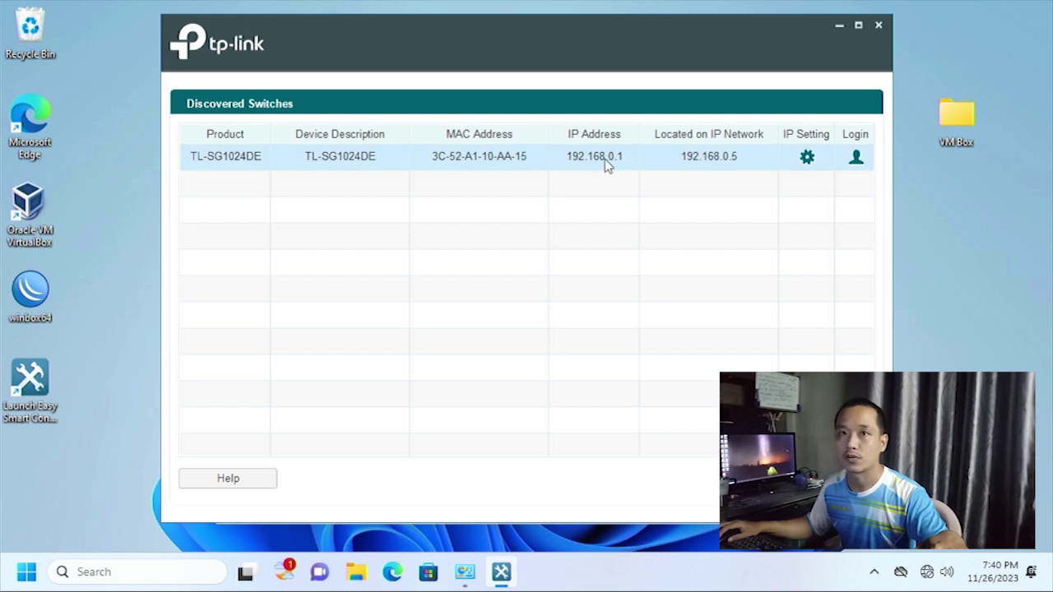
left_click(722, 164)
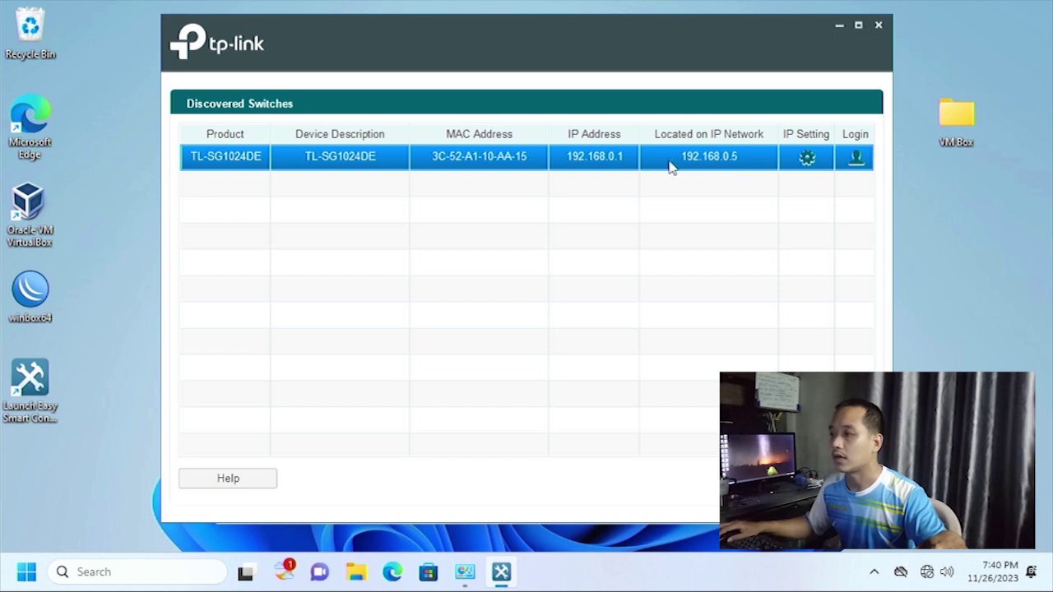
double_click(670, 164)
type("admin")
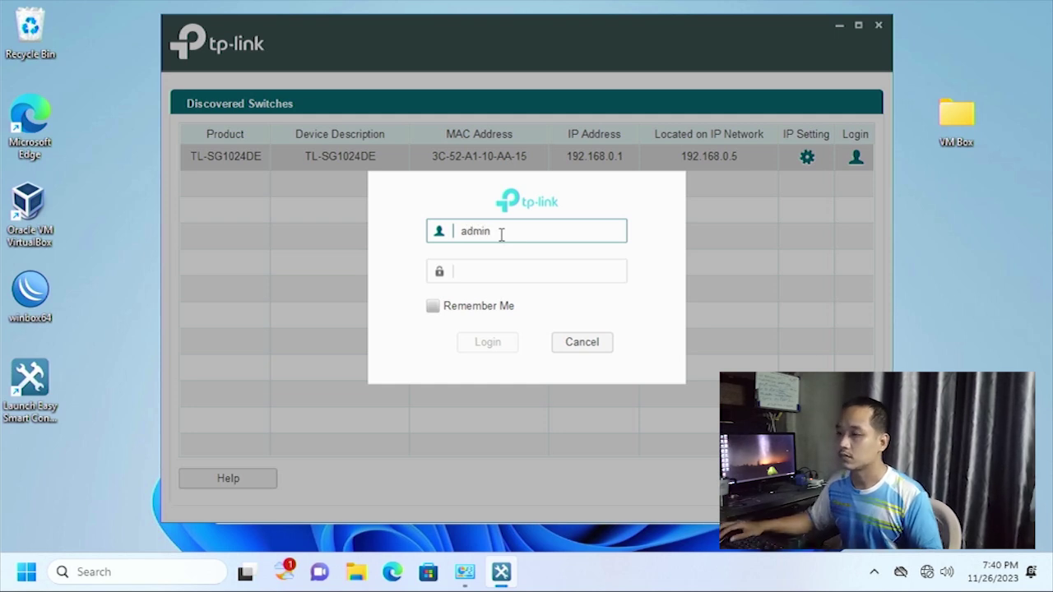
left_click(487, 272)
type("admin123")
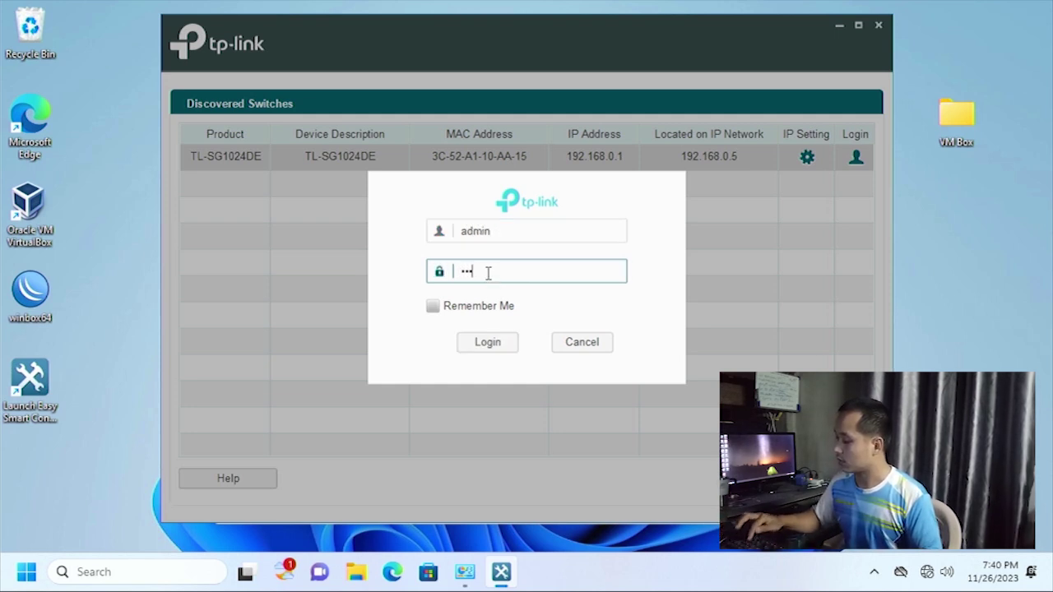
key("Return")
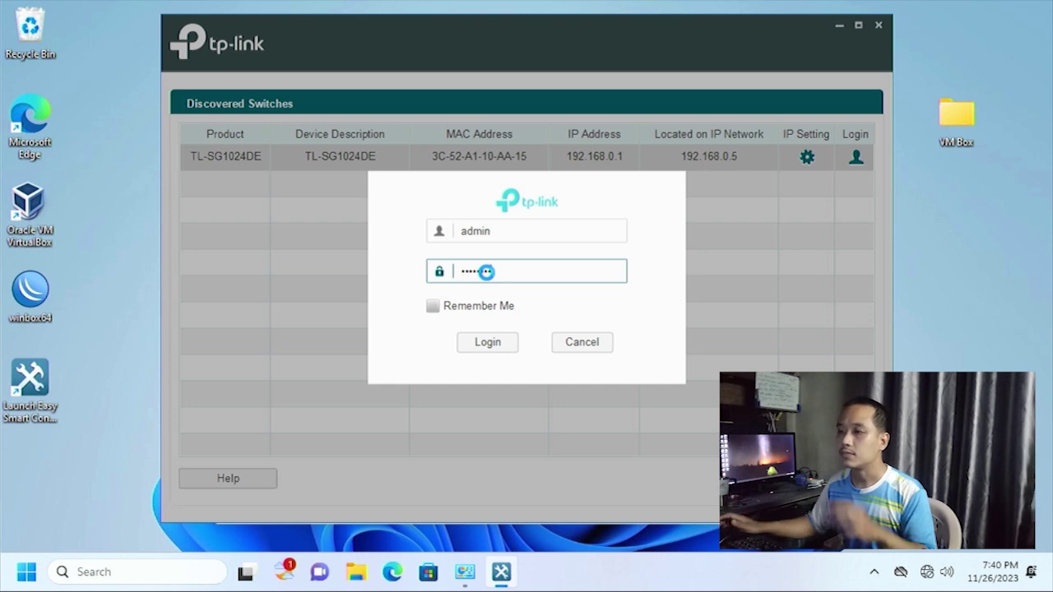